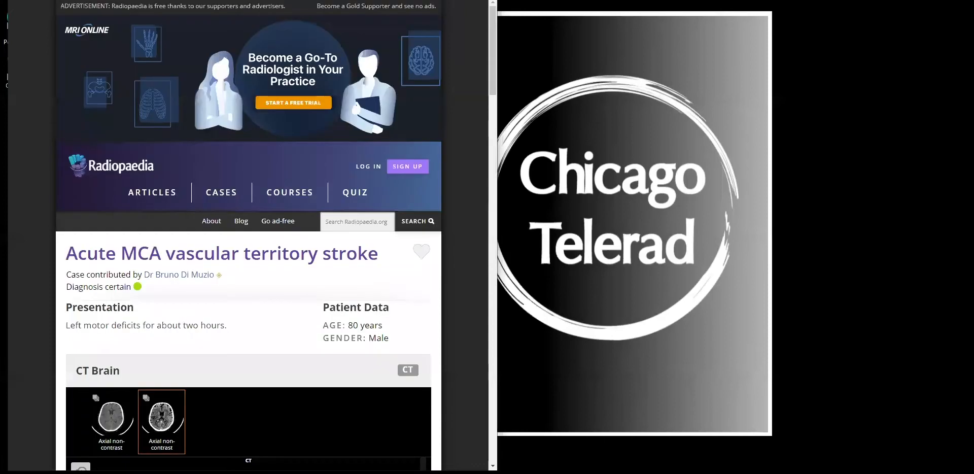
# - Examine the first axial non-contrast CT brain series of the acute MCA stroke case slice by slice
pyautogui.scroll(-1, 456, 221)
pyautogui.scroll(-2, 455, 221)
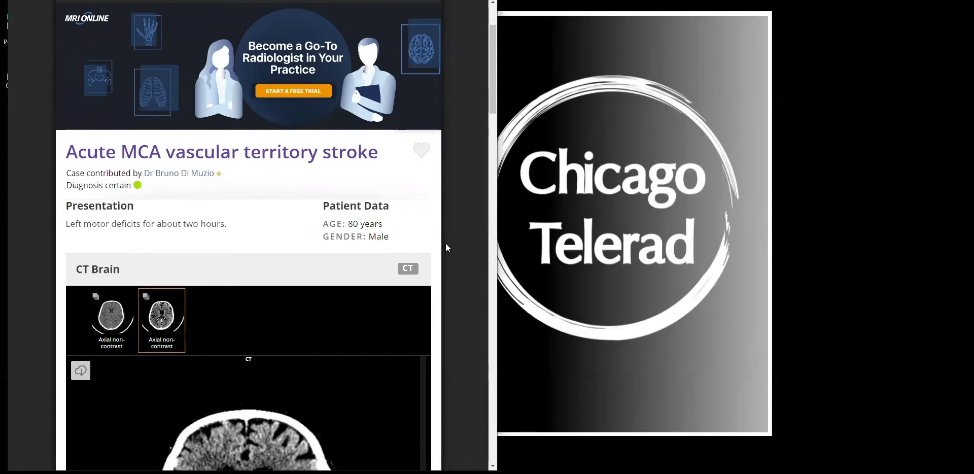
pyautogui.scroll(-3, 447, 243)
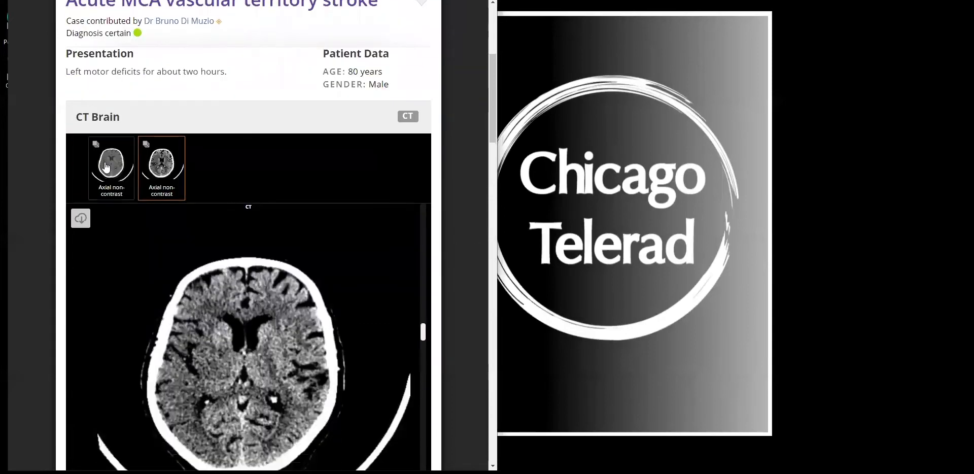
pyautogui.click(107, 168)
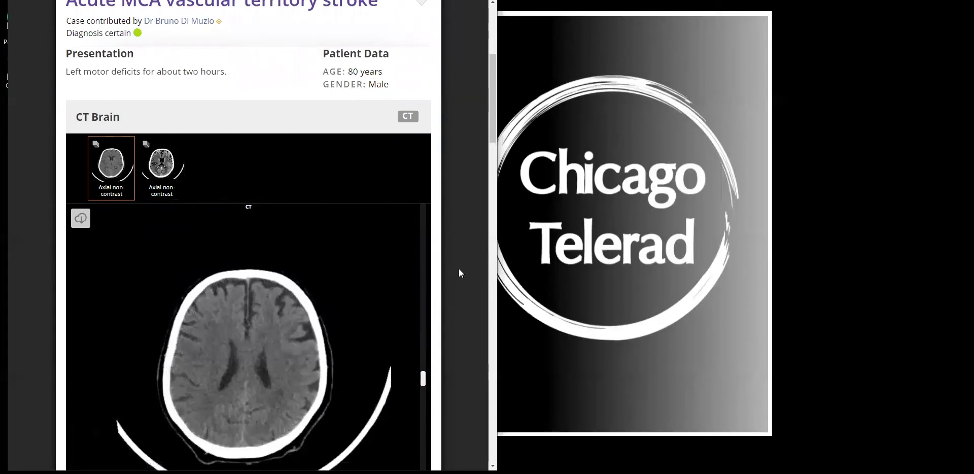
pyautogui.scroll(-3, 458, 269)
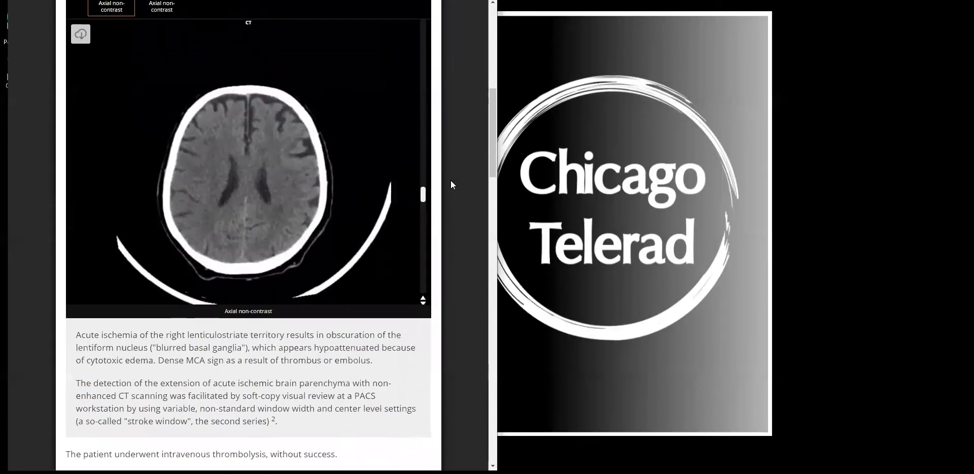
pyautogui.scroll(1, 451, 180)
pyautogui.scroll(10, 282, 215)
pyautogui.scroll(-5, 283, 215)
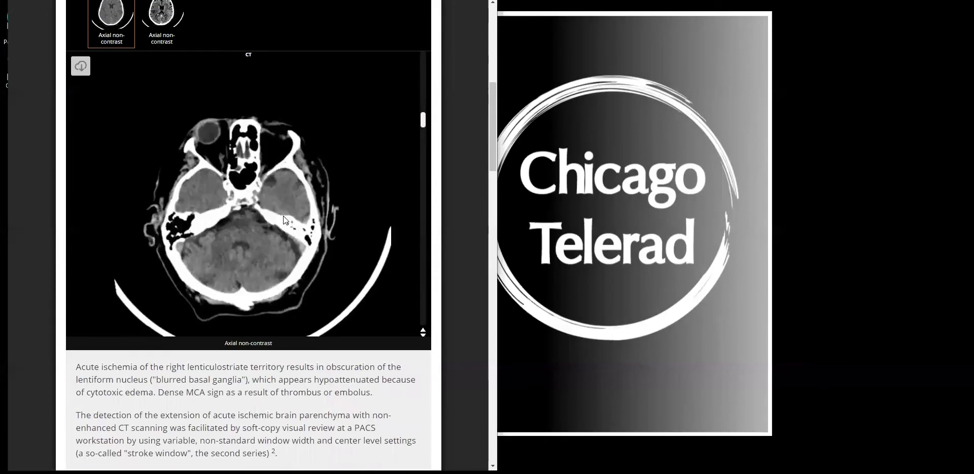
pyautogui.scroll(-8, 283, 215)
pyautogui.scroll(-6, 283, 215)
pyautogui.scroll(-4, 283, 215)
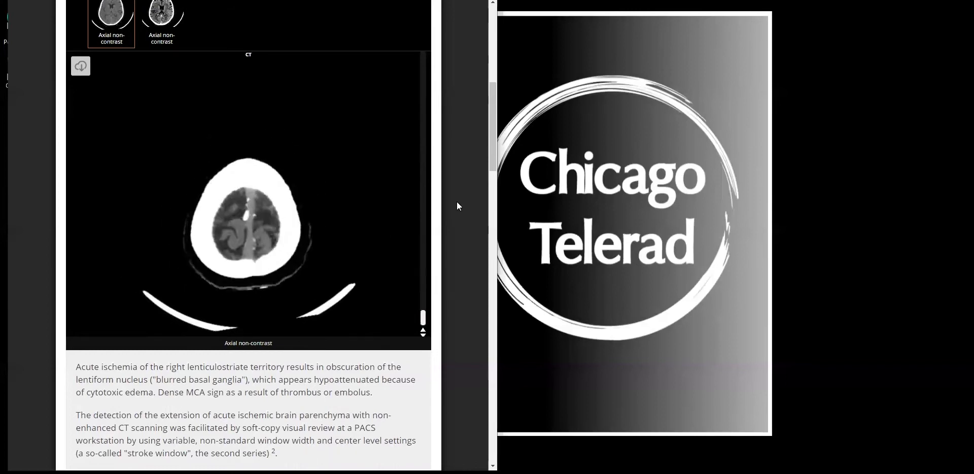
# - Display the second axial non-contrast CT series, the stroke window, and examine its slices around the basal ganglia and MCA
pyautogui.scroll(1, 455, 203)
pyautogui.click(161, 64)
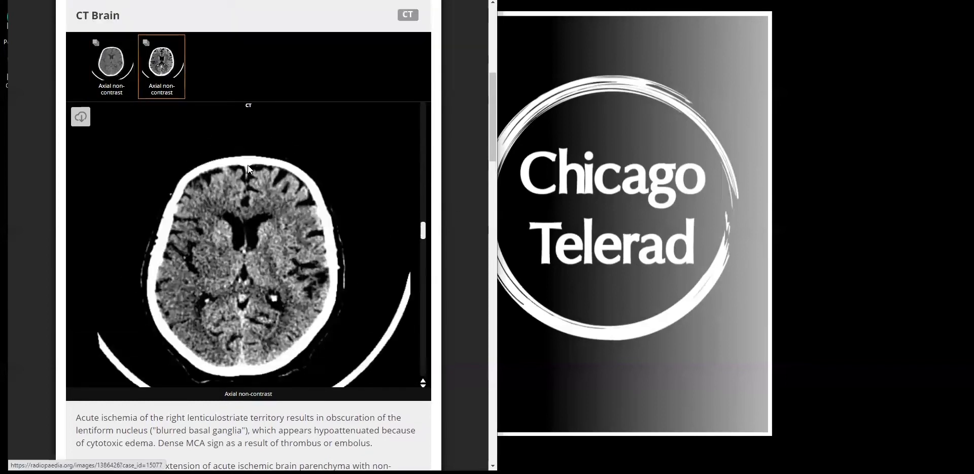
pyautogui.scroll(10, 287, 231)
pyautogui.scroll(-10, 287, 230)
pyautogui.scroll(-10, 287, 232)
pyautogui.scroll(8, 287, 231)
pyautogui.scroll(3, 287, 229)
pyautogui.scroll(3, 226, 243)
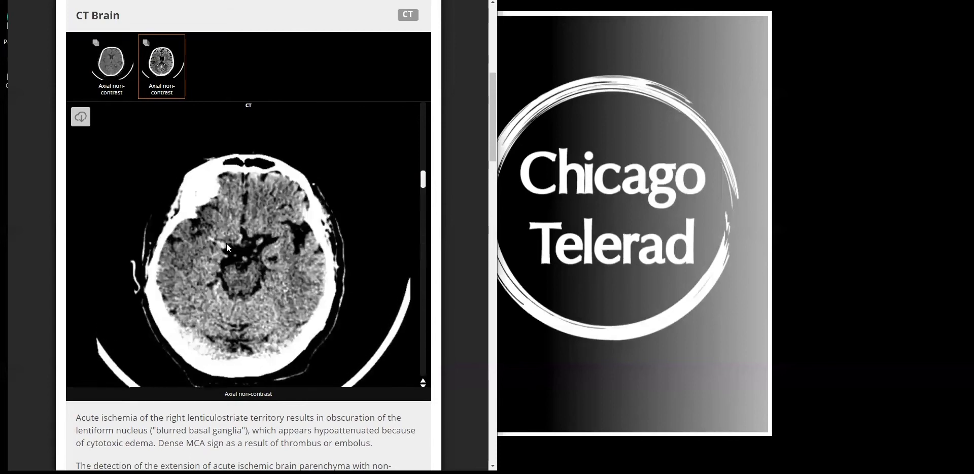
pyautogui.scroll(-3, 228, 240)
pyautogui.scroll(-3, 231, 238)
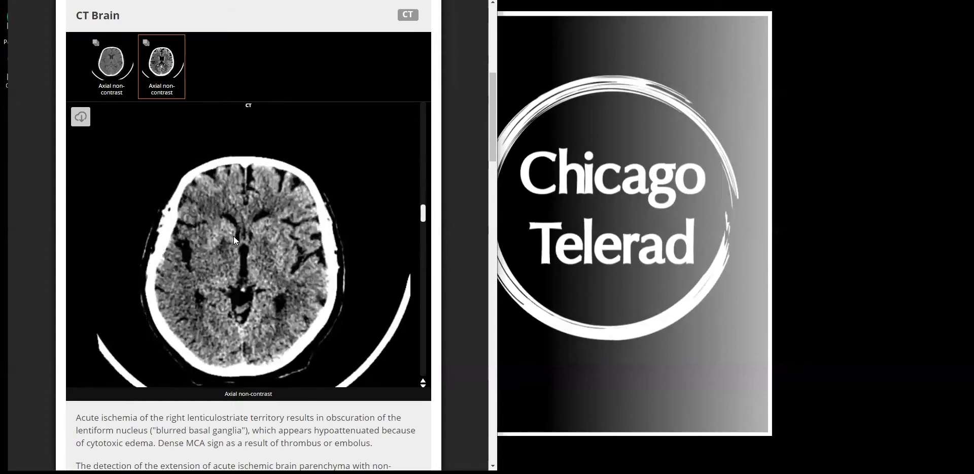
pyautogui.scroll(-2, 457, 236)
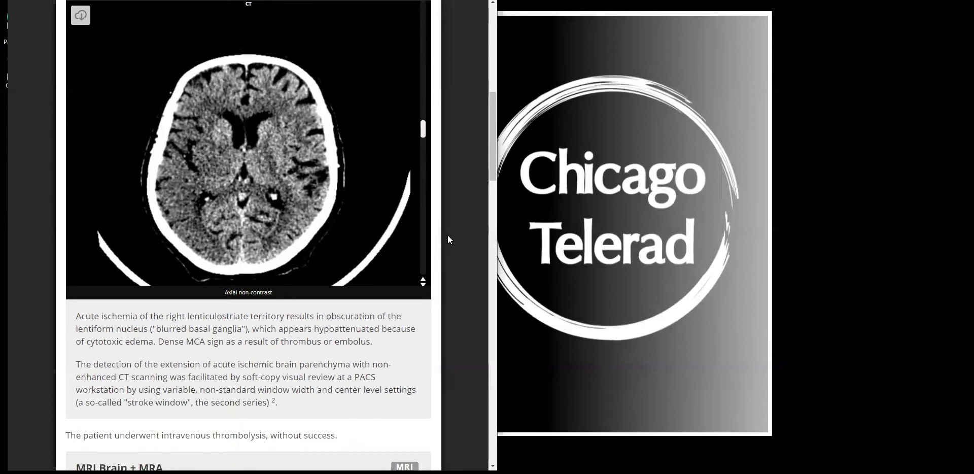
# - Review the stroke-window CT series once more from the skull base up towards the vertex
pyautogui.scroll(2, 448, 236)
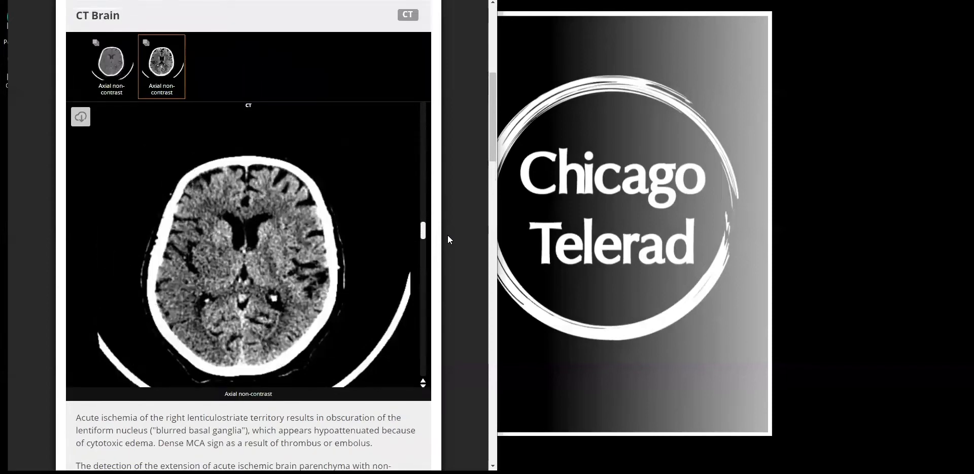
pyautogui.scroll(-8, 308, 269)
pyautogui.scroll(3, 309, 266)
pyautogui.scroll(15, 310, 265)
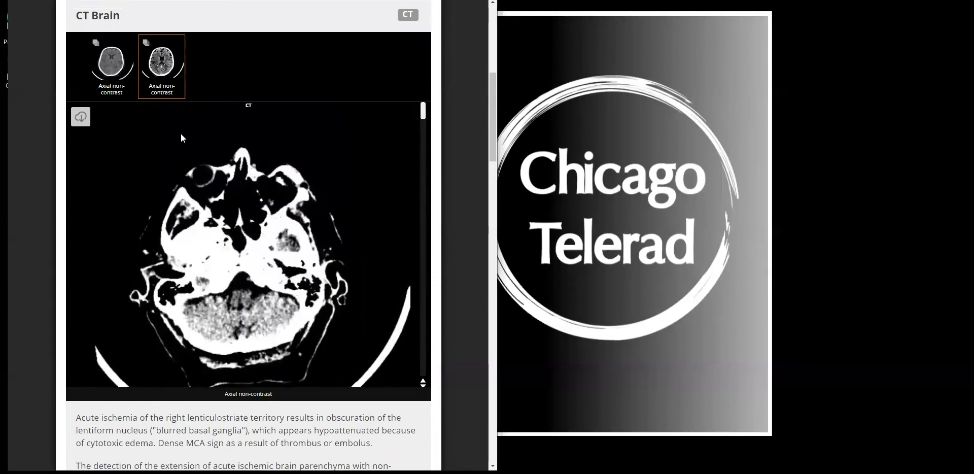
pyautogui.scroll(-2, 235, 198)
pyautogui.scroll(-4, 273, 231)
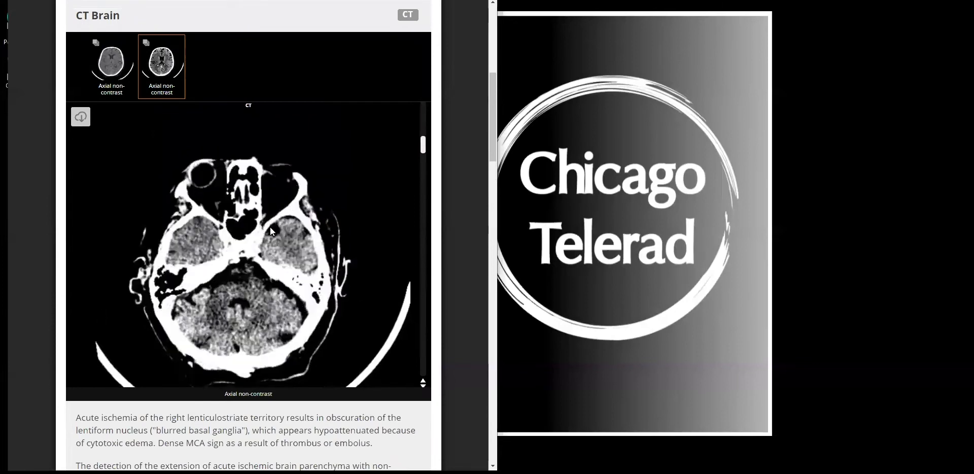
pyautogui.scroll(-15, 270, 230)
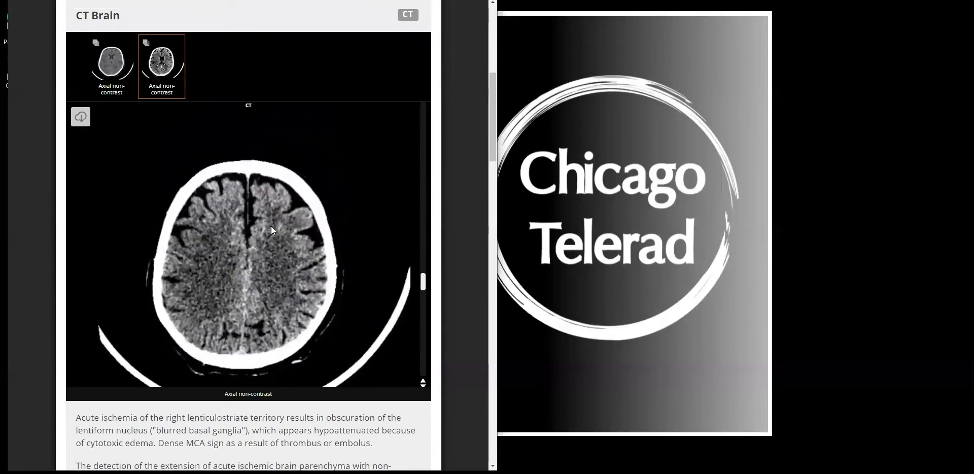
pyautogui.scroll(-5, 271, 227)
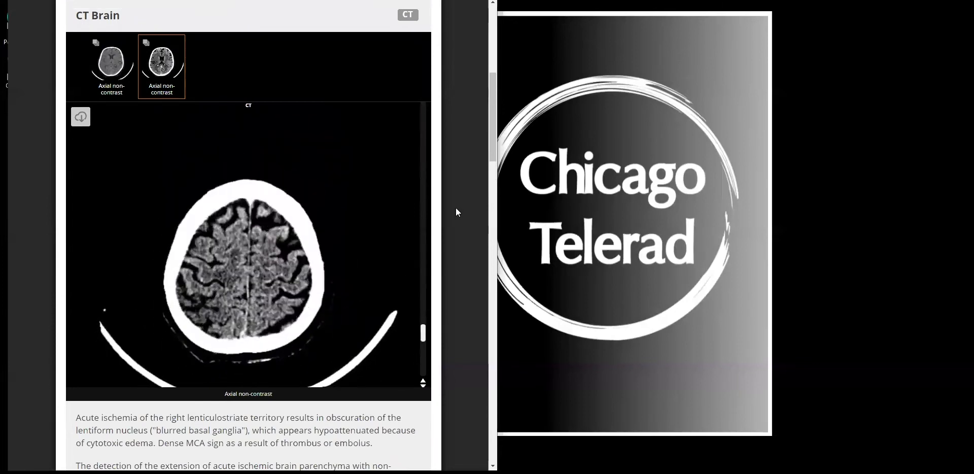
# - Display the Axial Gradient Echo series of the MRI Brain + MRA study and review its slices
pyautogui.scroll(-6, 456, 208)
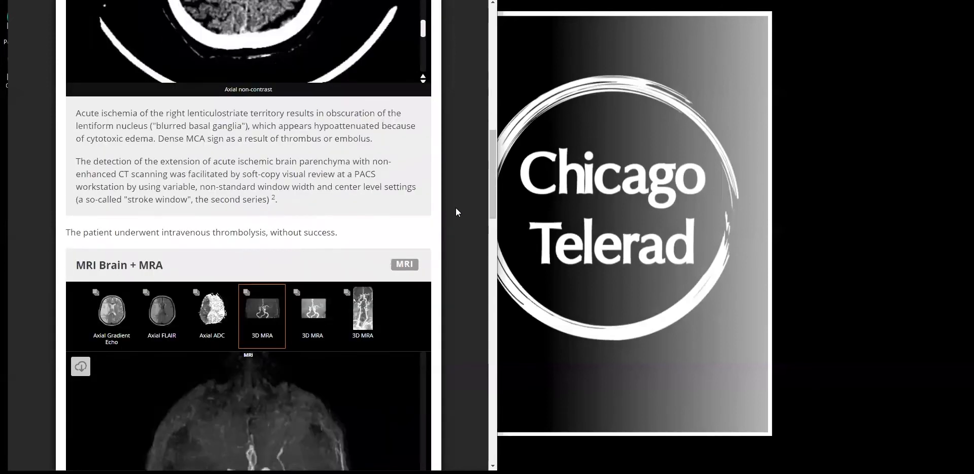
pyautogui.scroll(-5, 456, 208)
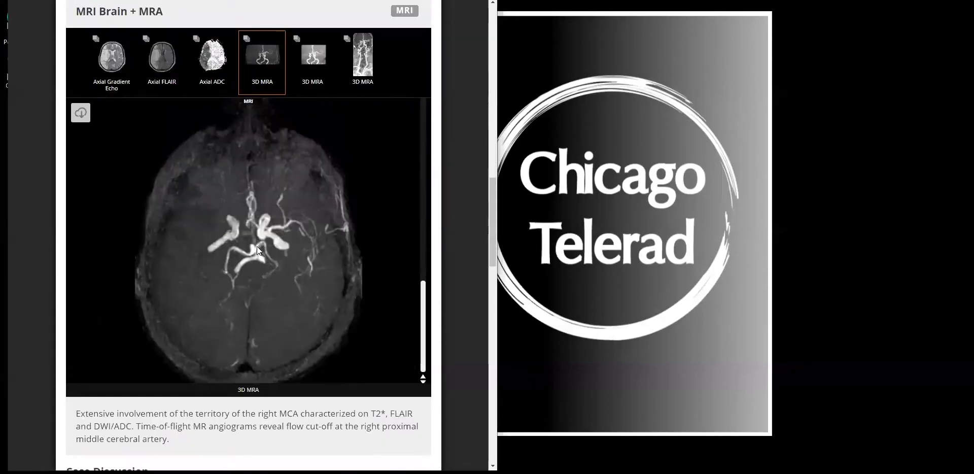
pyautogui.click(121, 84)
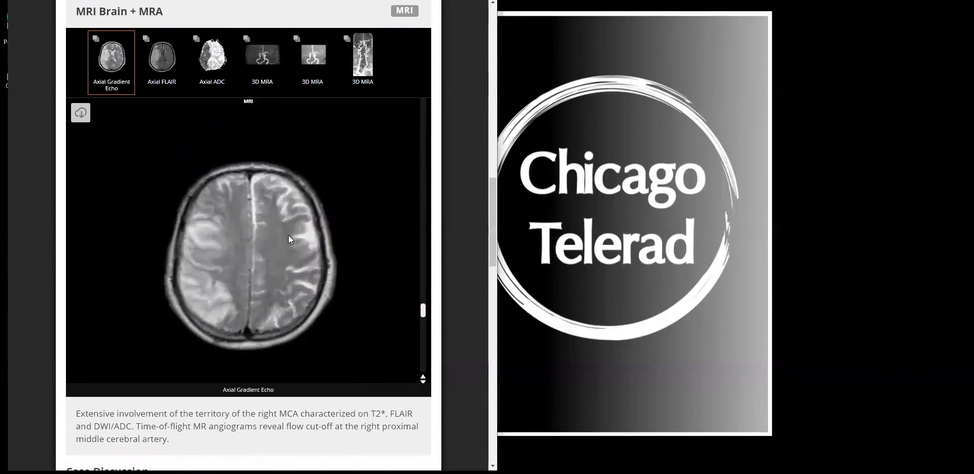
pyautogui.scroll(5, 289, 233)
pyautogui.scroll(4, 289, 232)
pyautogui.scroll(-4, 290, 233)
# - Inspect the Axial FLAIR series and the first 3D MRA series of the MRI study
pyautogui.click(178, 82)
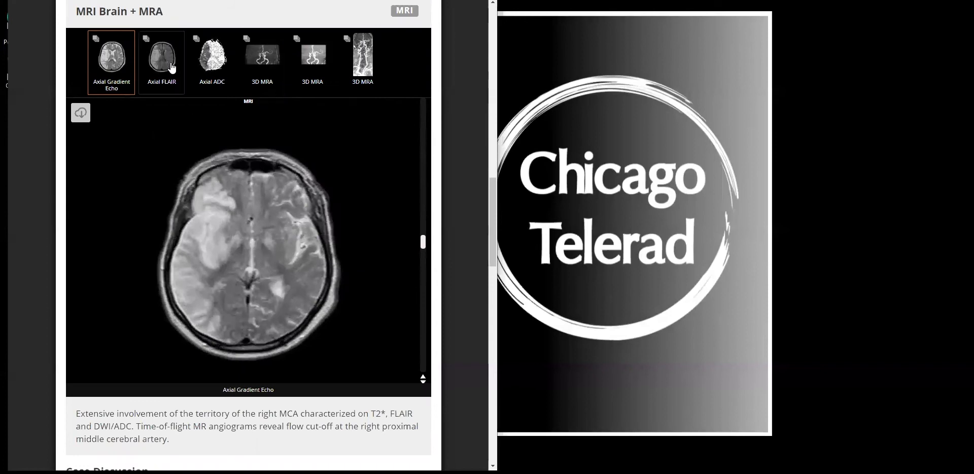
pyautogui.scroll(6, 264, 224)
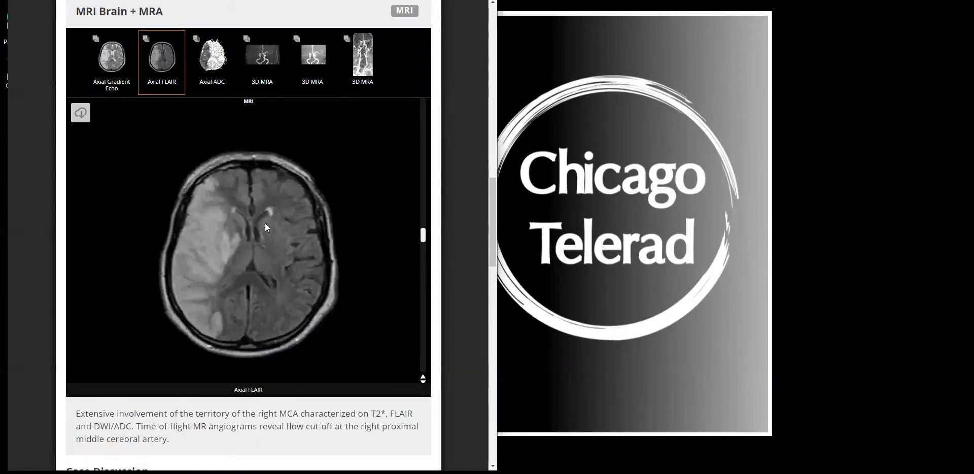
pyautogui.click(254, 73)
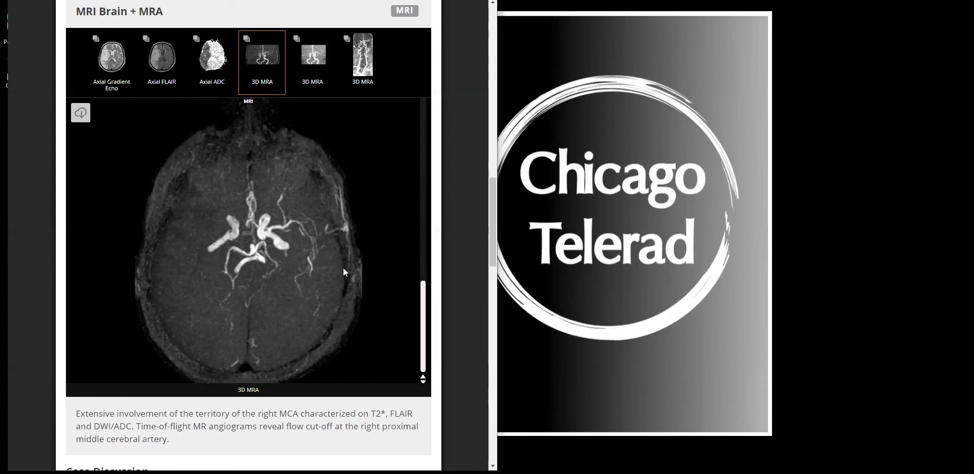
pyautogui.scroll(-3, 437, 264)
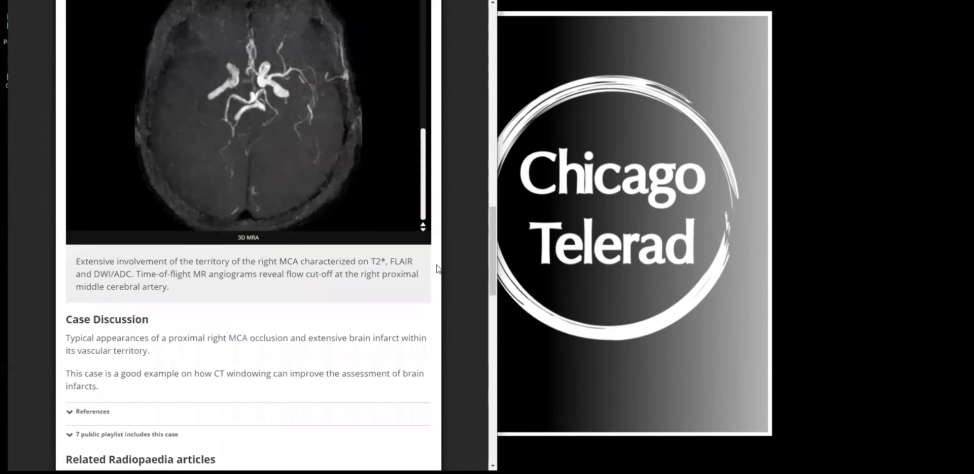
pyautogui.scroll(4, 439, 262)
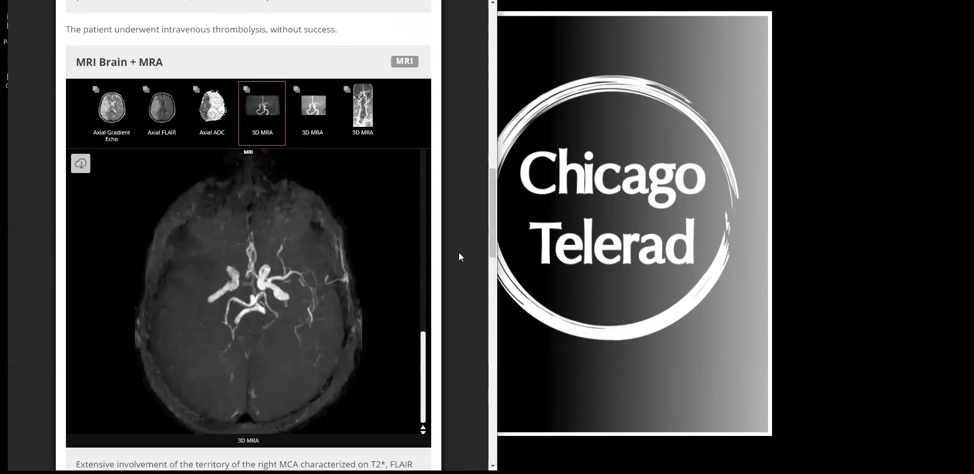
pyautogui.scroll(1, 458, 256)
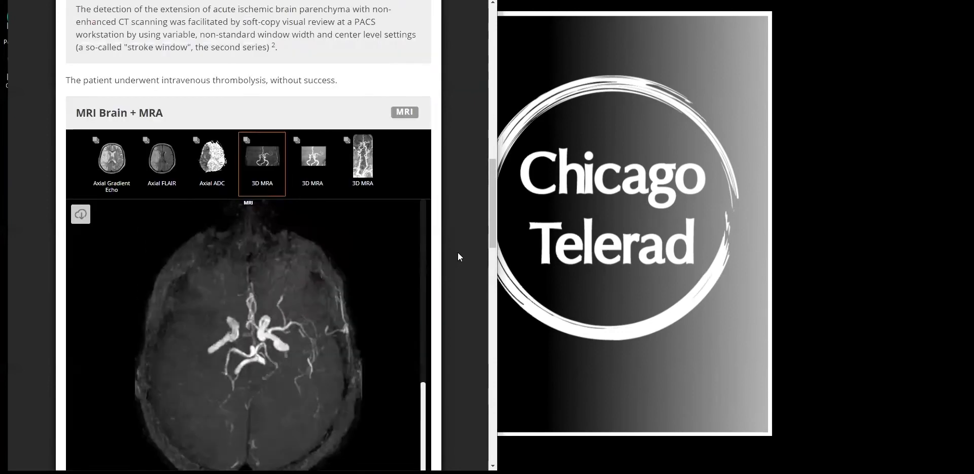
# - Switch to the hyperenhancing appendix case and display its coronal C+ portal venous phase image
pyautogui.scroll(10, 457, 256)
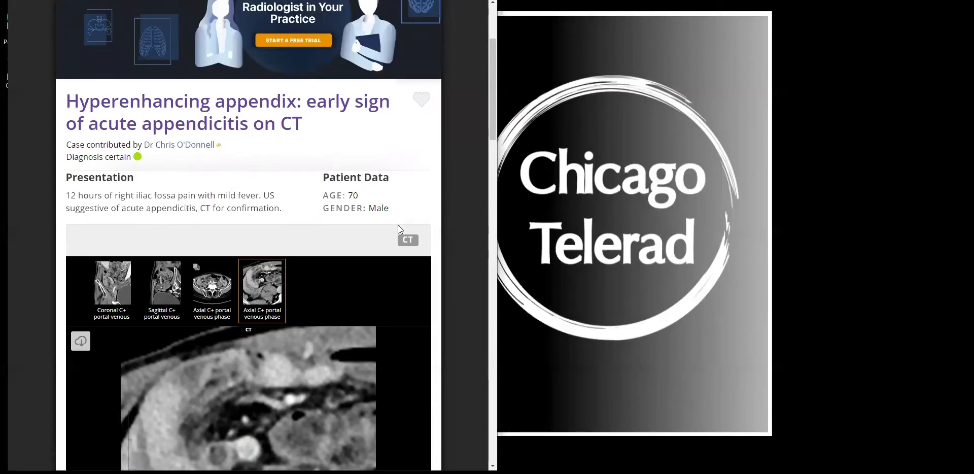
pyautogui.scroll(-2, 451, 201)
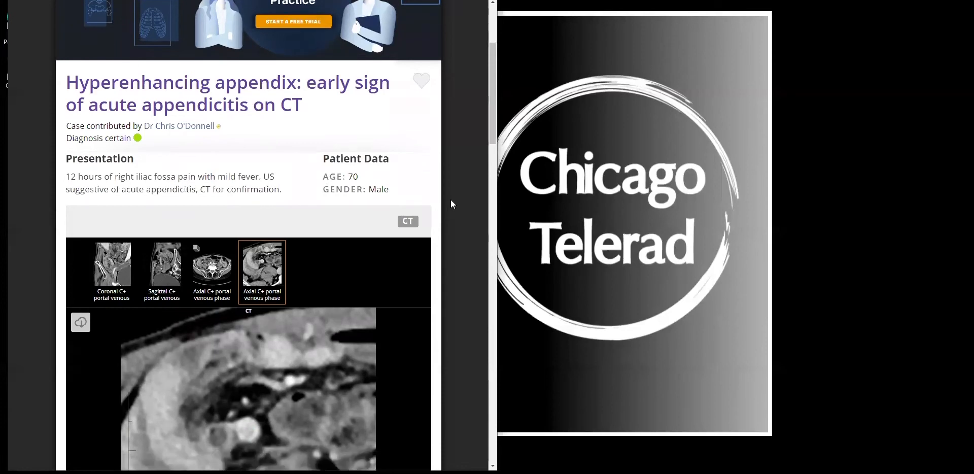
pyautogui.click(116, 185)
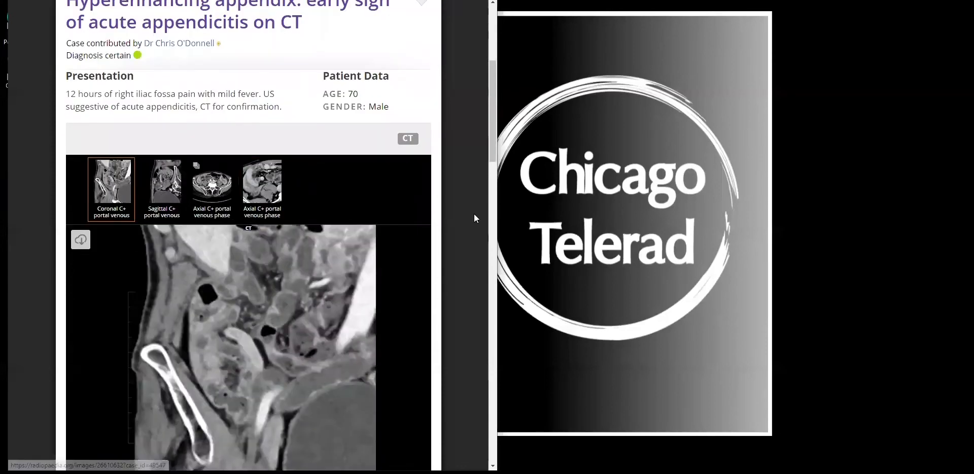
pyautogui.scroll(-2, 471, 218)
pyautogui.scroll(-1, 471, 217)
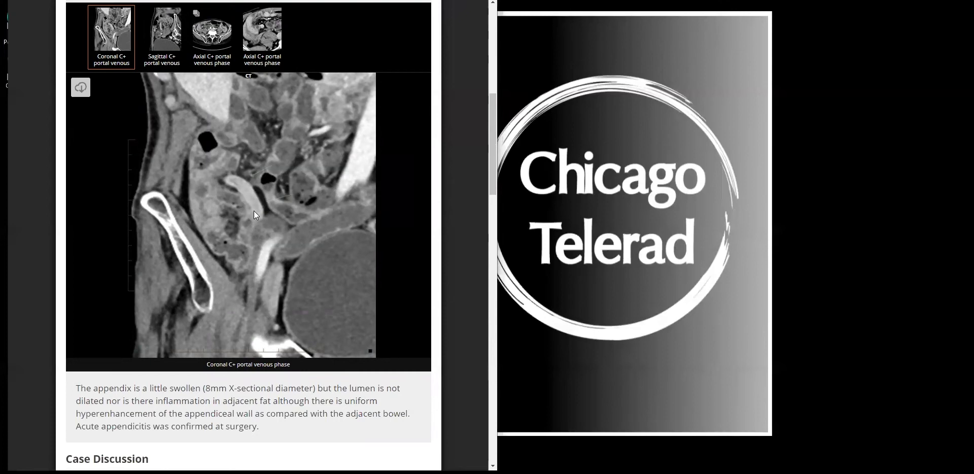
# - Compare the sagittal and both axial portal venous phase views of the appendix, ending on the coronal view
pyautogui.click(165, 46)
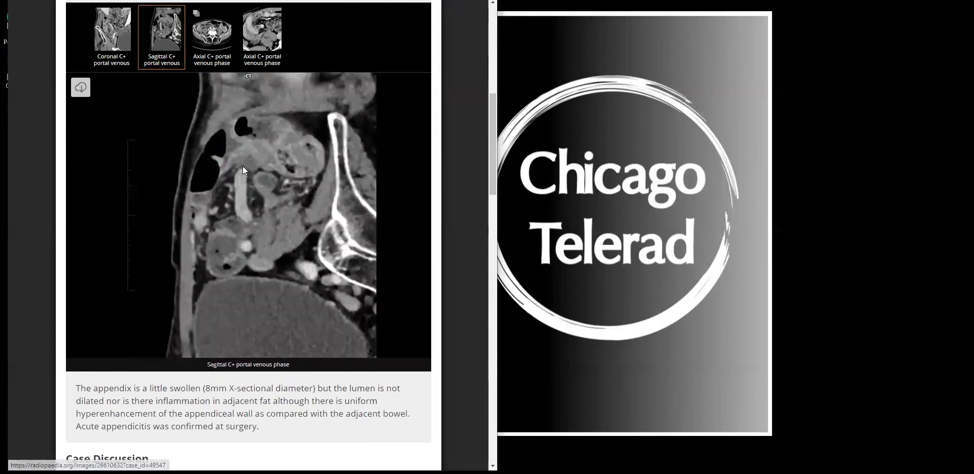
pyautogui.click(217, 55)
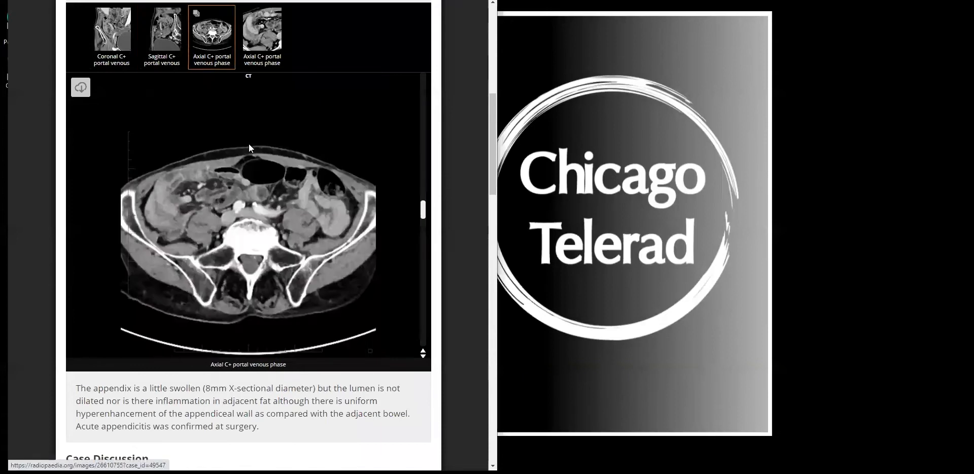
pyautogui.click(259, 55)
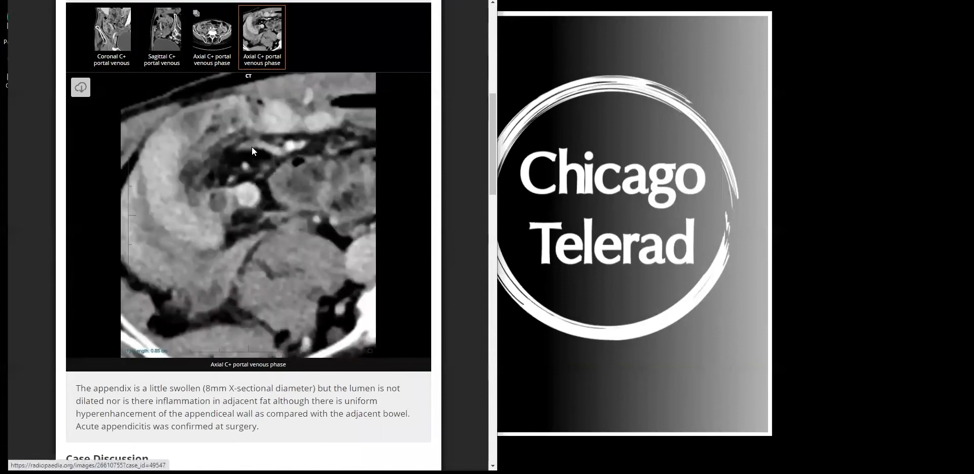
pyautogui.click(212, 32)
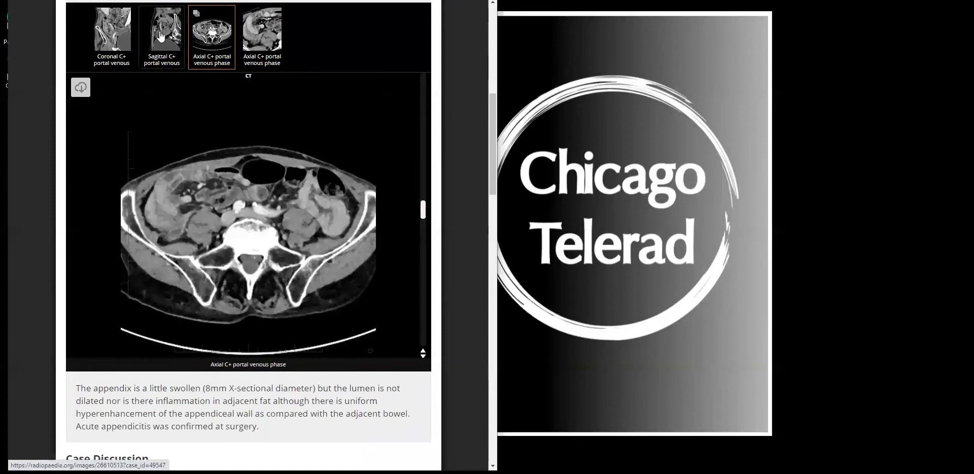
pyautogui.click(111, 33)
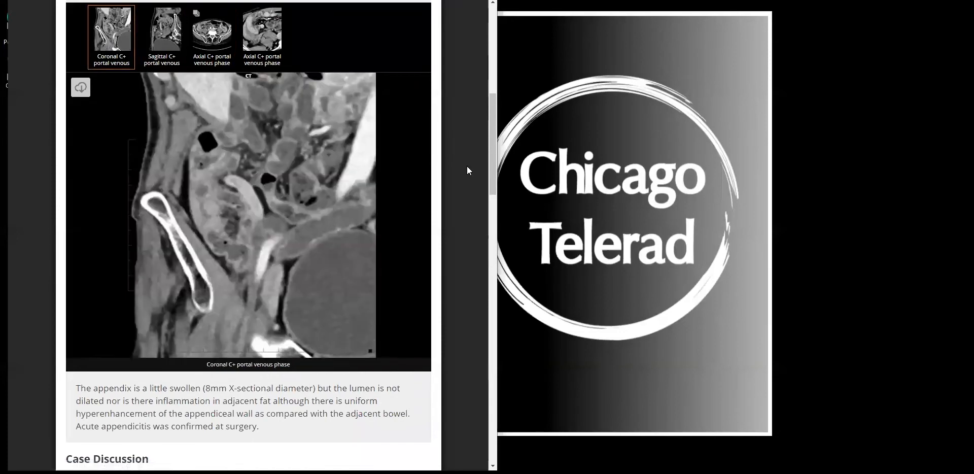
# - Check the appendicitis case discussion and bring up the reporting application with the blank report
pyautogui.scroll(-6, 456, 166)
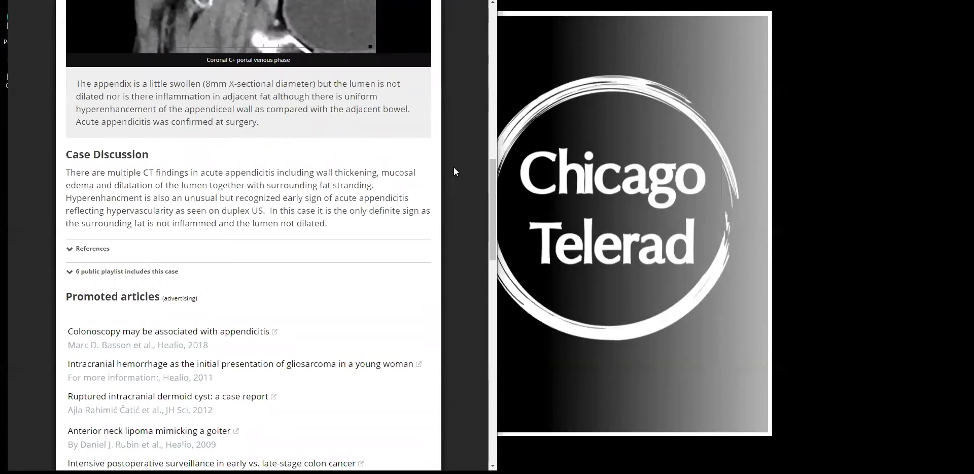
pyautogui.click(451, 472)
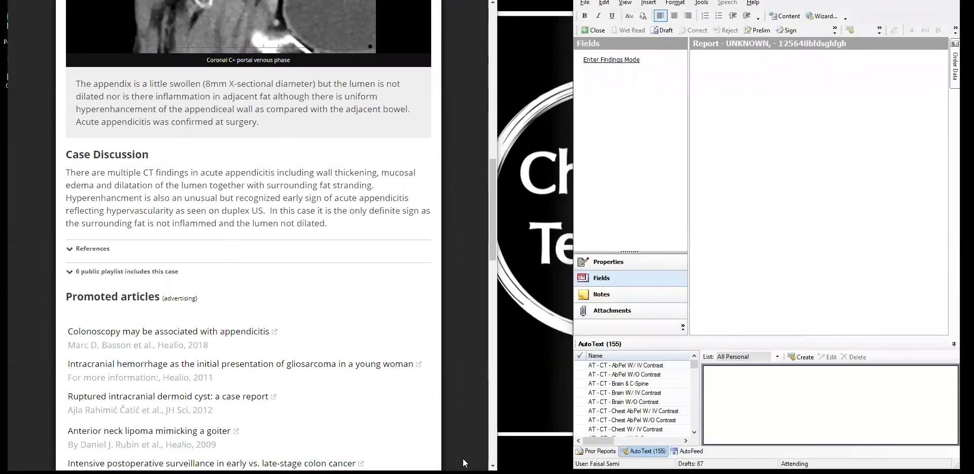
# - Insert the "FS - XR - Extremity" AutoText template into the blank report and title the radiograph LEFT HAND
pyautogui.moveTo(694, 369); pyautogui.dragTo(695, 427)
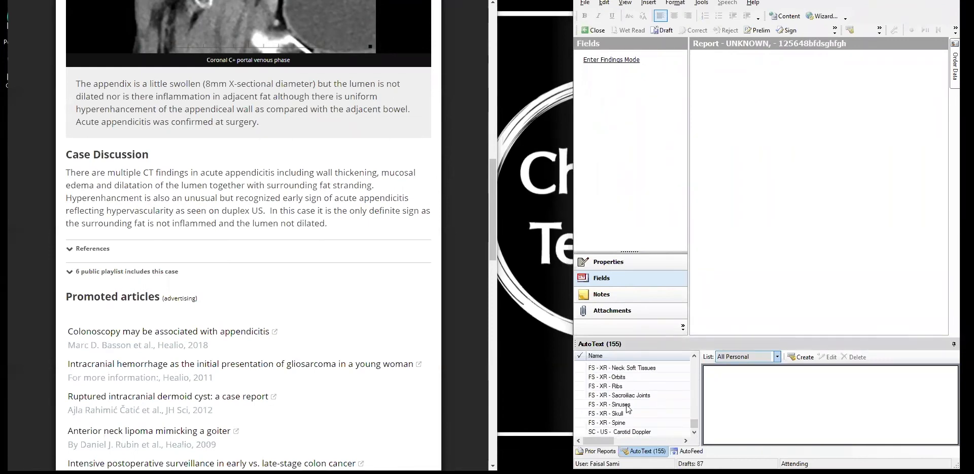
pyautogui.scroll(1, 626, 402)
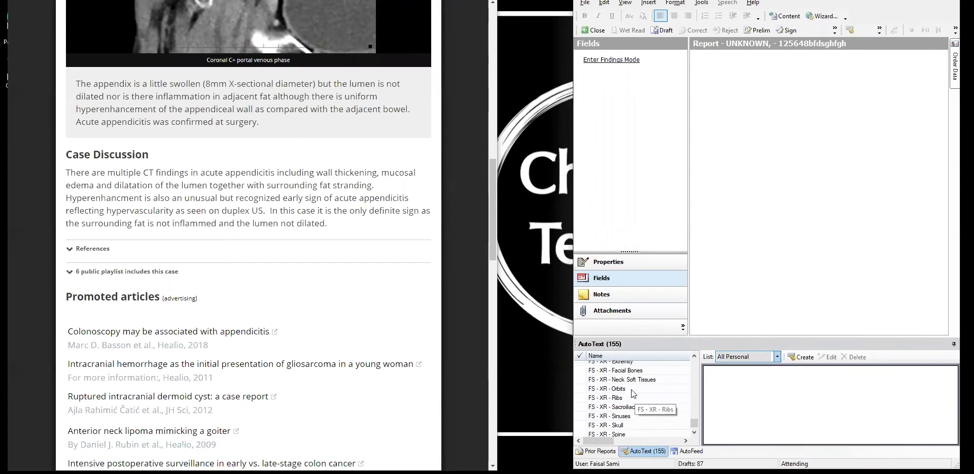
pyautogui.scroll(1, 631, 381)
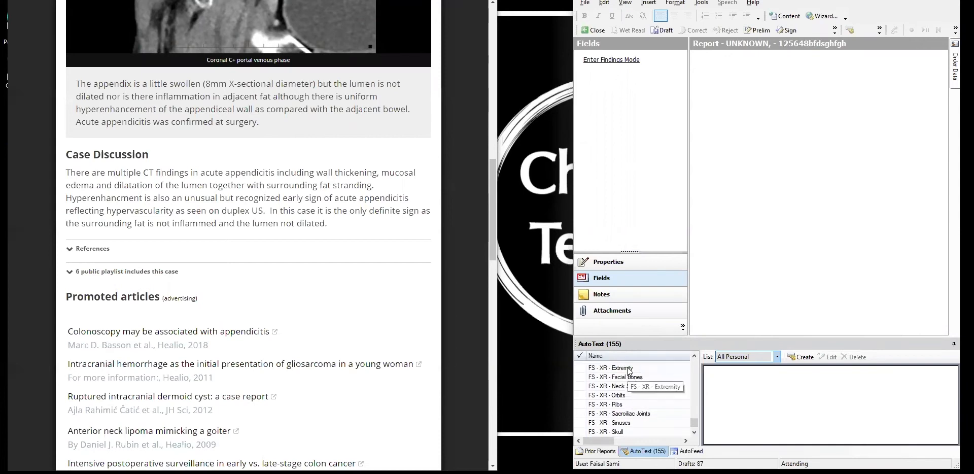
pyautogui.doubleClick(645, 379)
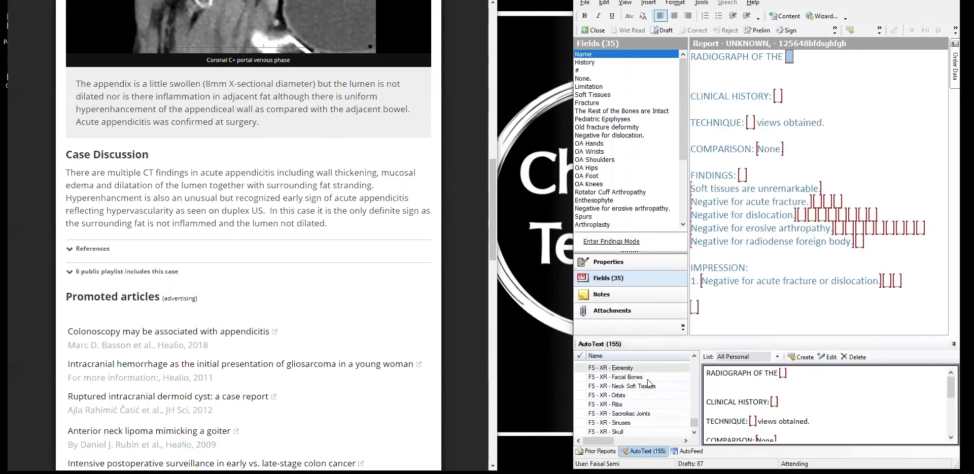
pyautogui.write('LEFT HAND')
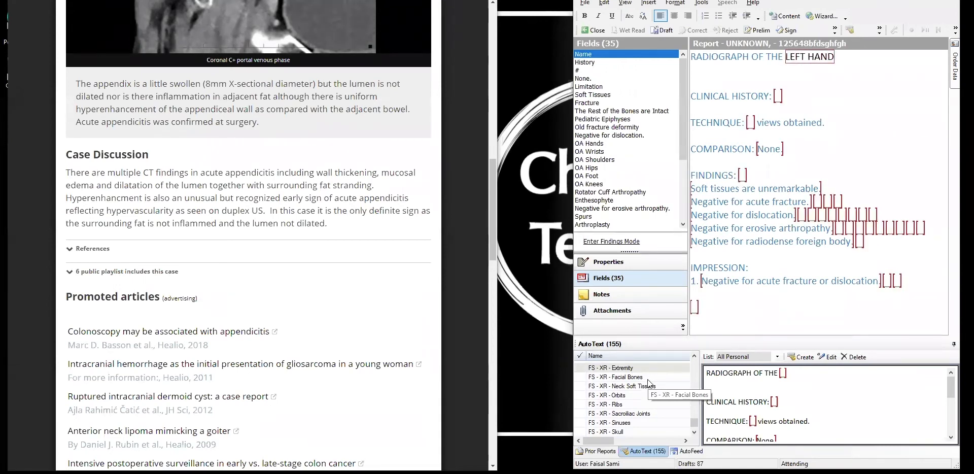
# - Enter the clinical history "Left hand swelling and tenderness, soccer ball injury." and set the technique to 3 views
pyautogui.press('Tab')
pyautogui.write('Left')
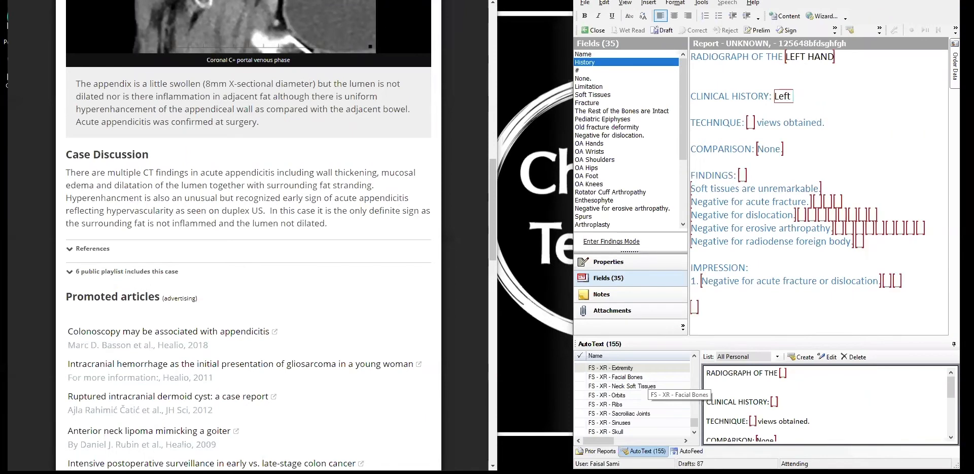
pyautogui.write(' hand swelling and te')
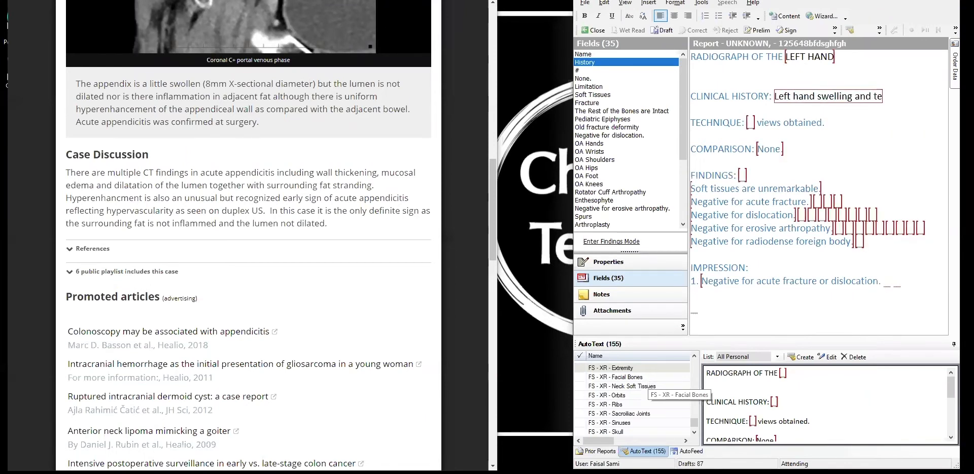
pyautogui.write('nderness,')
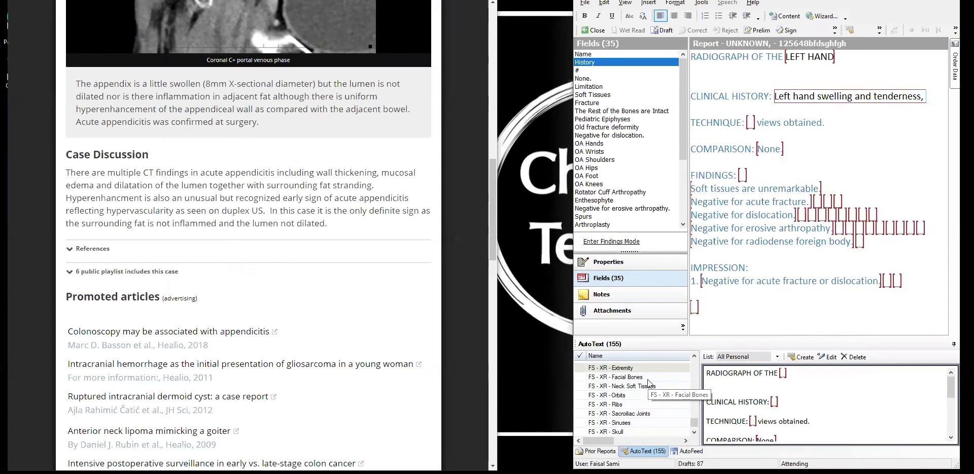
pyautogui.write(' soccer b')
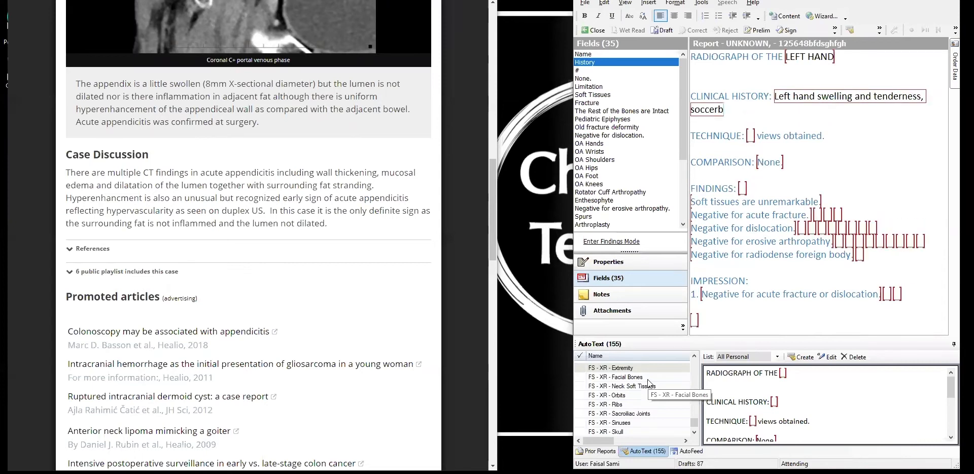
pyautogui.write('al')
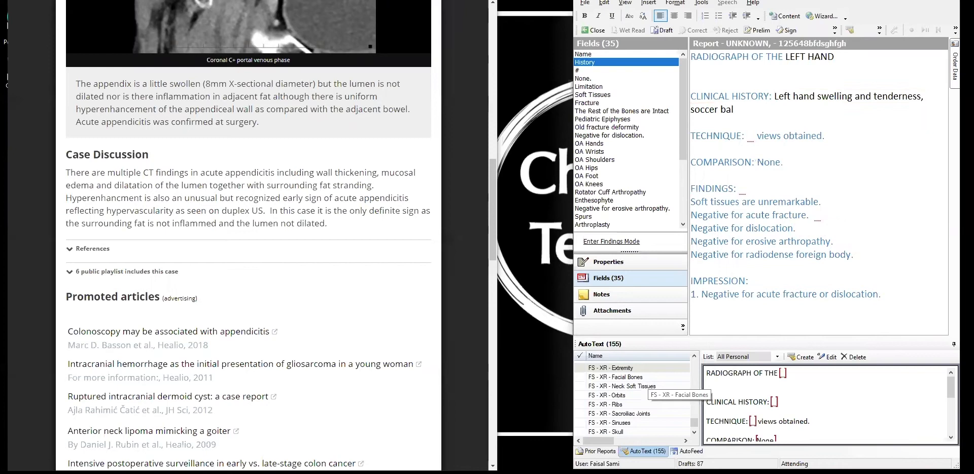
pyautogui.write('l injury')
pyautogui.press('Tab')
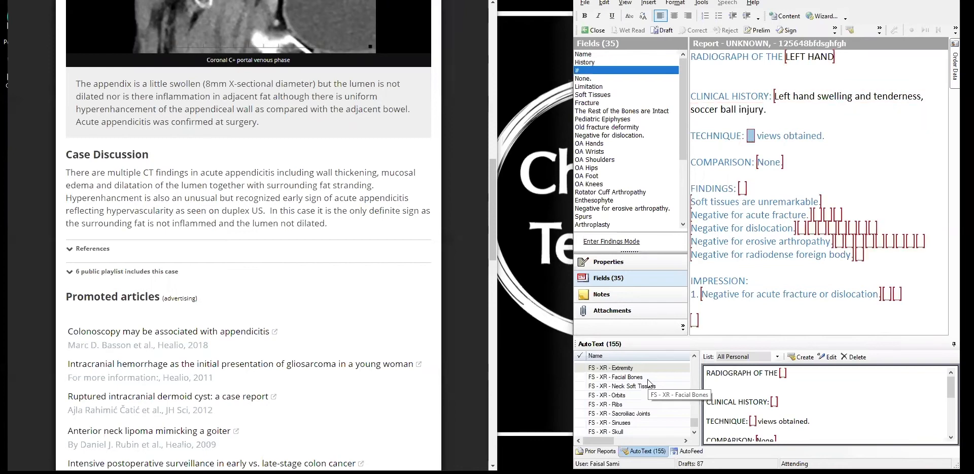
pyautogui.write('3')
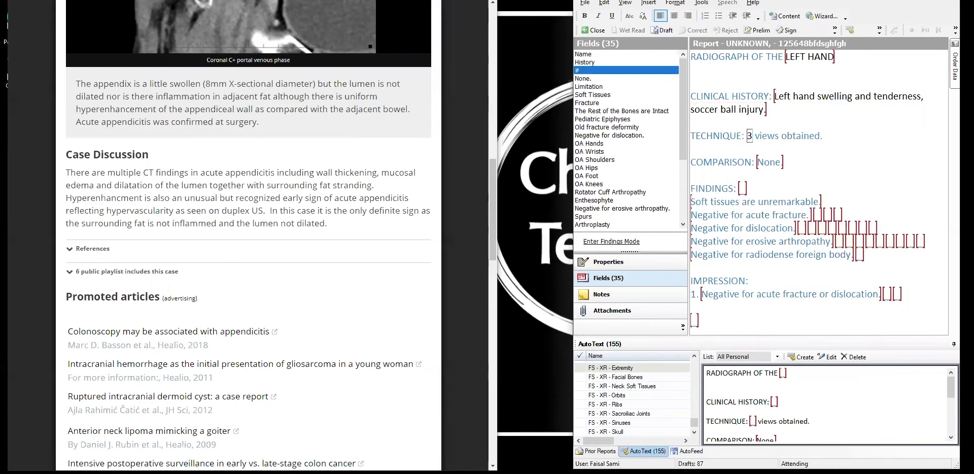
# - Replace the soft tissue finding with "There are oblique fractures of the bases of the middle phalanges of the third and fourth digits"
pyautogui.press('Tab')
pyautogui.press('Tab')
pyautogui.press('Tab')
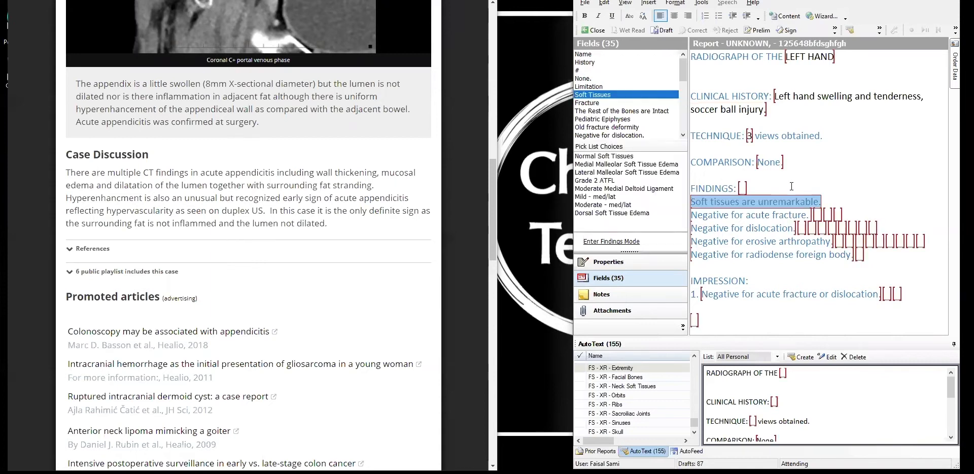
pyautogui.write('There are')
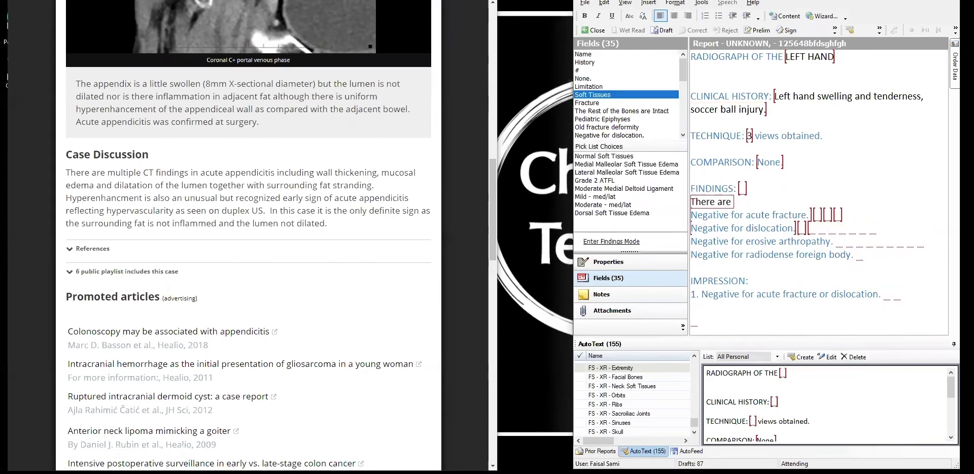
pyautogui.write(' oblique fractures of')
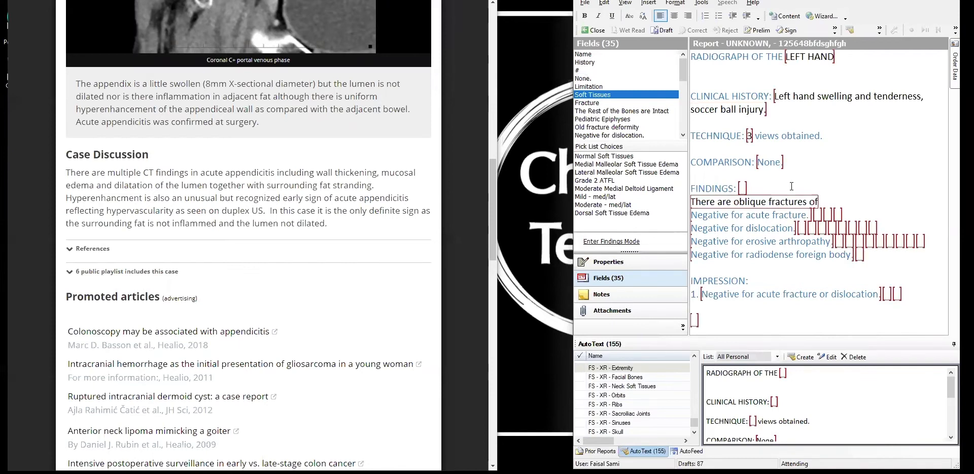
pyautogui.write(' the bases')
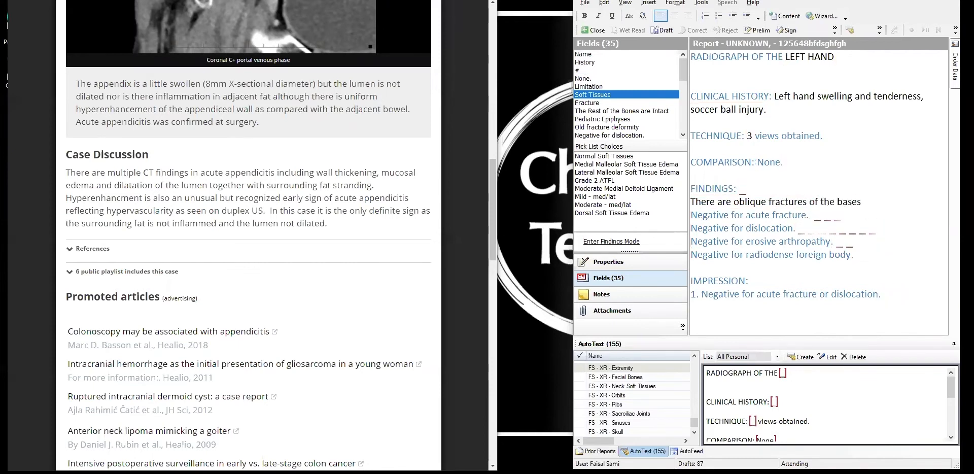
pyautogui.write(' of the')
pyautogui.write('middle phalanges of the third anf')
pyautogui.press('BackSpace')
pyautogui.write('d fou')
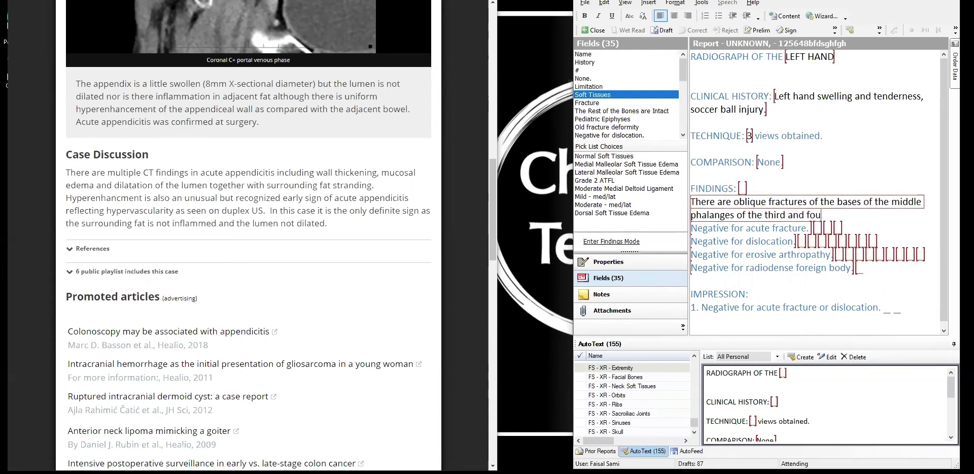
pyautogui.write('rth digit')
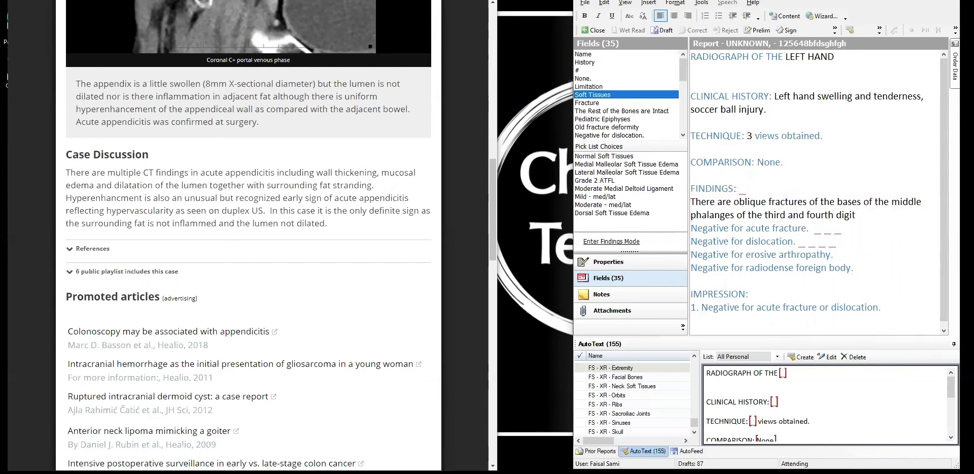
# - Complete the oblique fracture finding with "with articular involvement and surrounding soft tissue edema."
pyautogui.write('s with articular i')
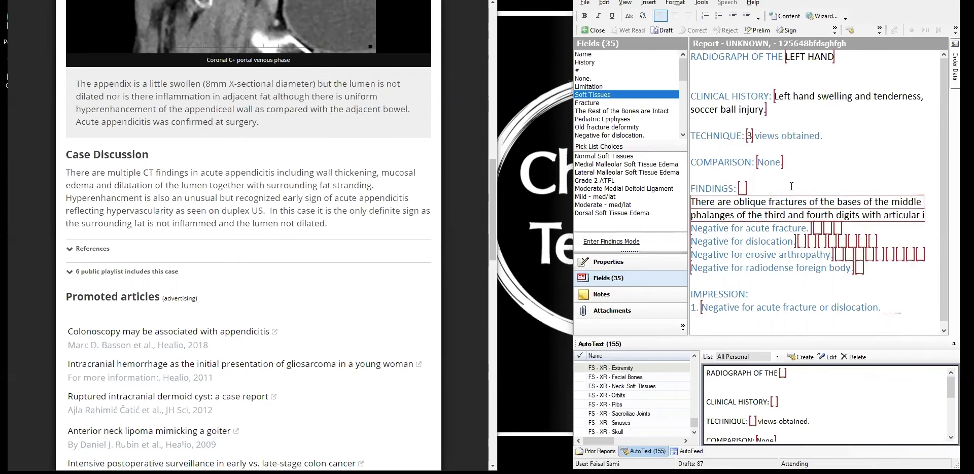
pyautogui.write('nvolvement')
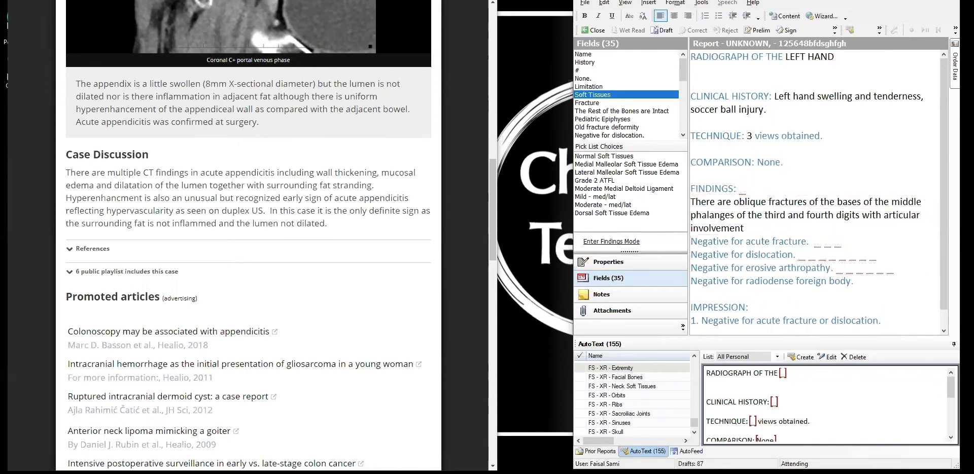
pyautogui.write(' and surrounding soft')
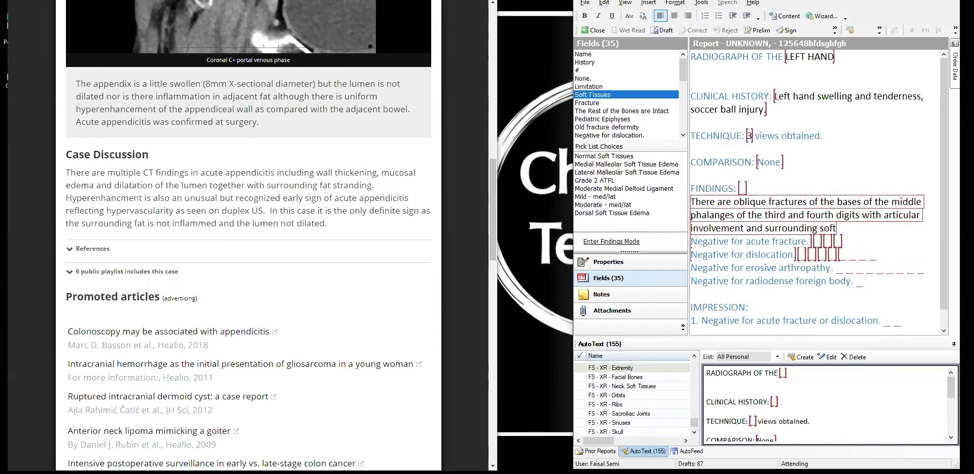
pyautogui.write(' tissue edema.')
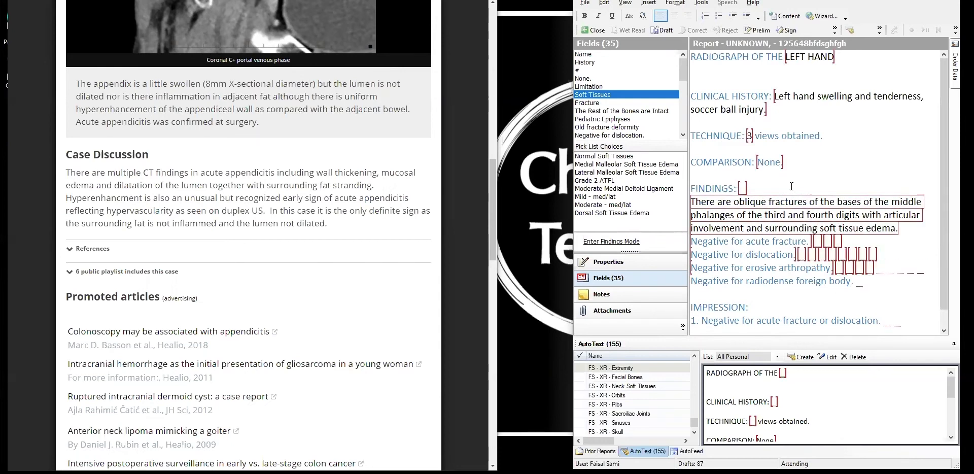
# - Replace the acute fracture finding with "The rest of the bones are intact."
pyautogui.press('Tab')
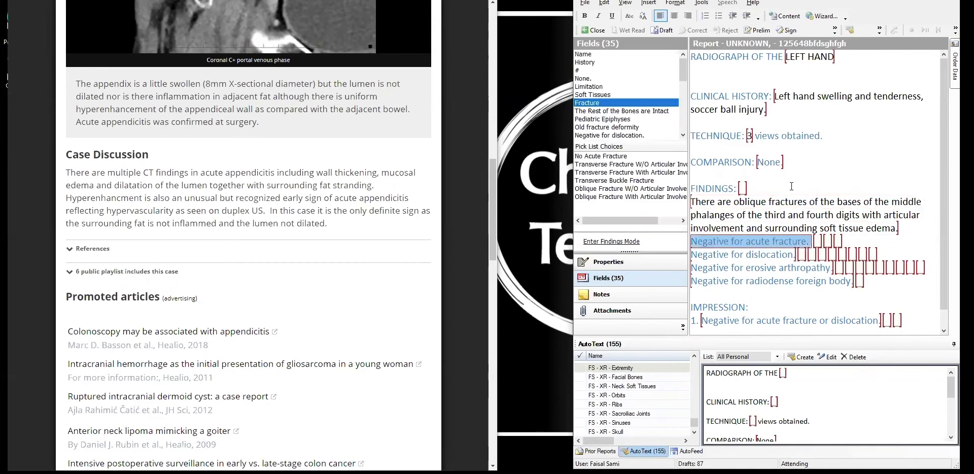
pyautogui.write('The rest')
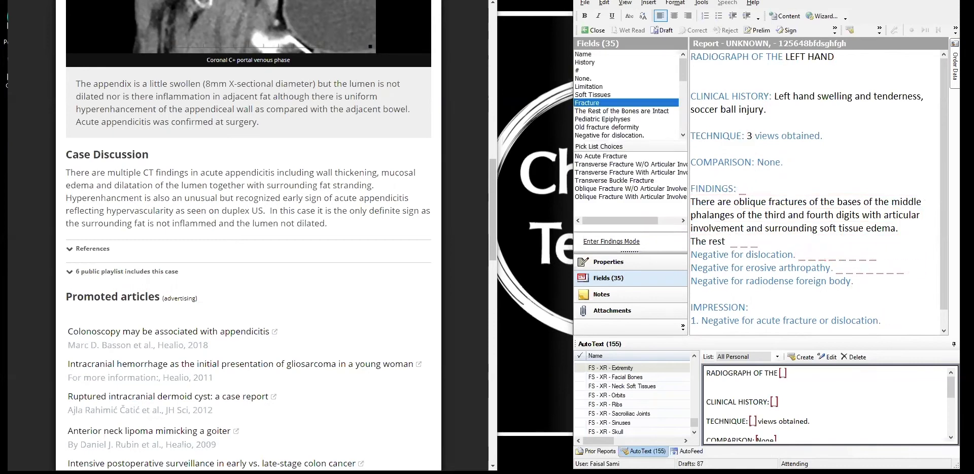
pyautogui.write(' of the bones are intact.')
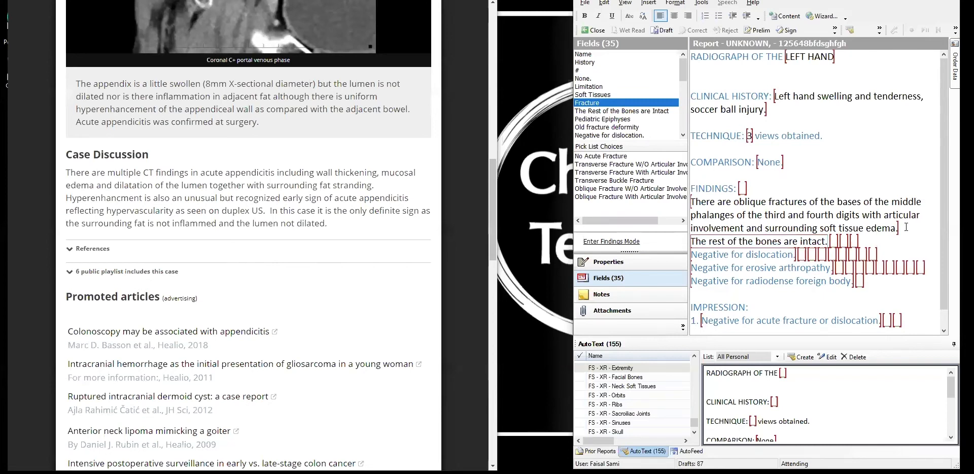
# - Copy the full oblique fracture sentence from the findings and paste it over the first impression item
pyautogui.moveTo(905, 226); pyautogui.dragTo(717, 205)
pyautogui.hotkey('ctrl', 'c')
pyautogui.press('Tab')
pyautogui.press('Tab')
pyautogui.press('Tab')
pyautogui.press('Tab')
pyautogui.press('Tab')
pyautogui.press('Tab')
pyautogui.press('Tab')
pyautogui.press('Tab')
pyautogui.press('Tab')
pyautogui.press('Tab')
pyautogui.press('Tab')
pyautogui.press('Tab')
pyautogui.press('Tab')
pyautogui.press('Tab')
pyautogui.press('Tab')
pyautogui.press('Tab')
pyautogui.press('Tab')
pyautogui.press('Tab')
pyautogui.press('Tab')
pyautogui.press('Tab')
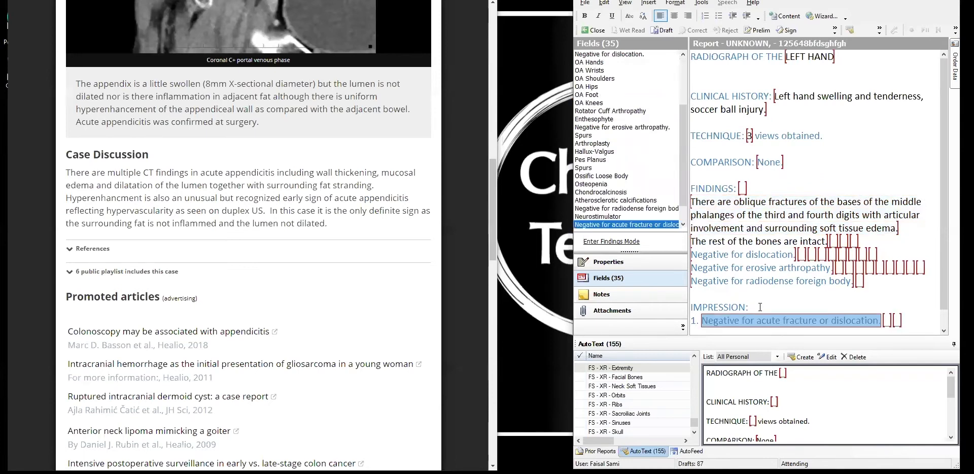
pyautogui.hotkey('ctrl', 'v')
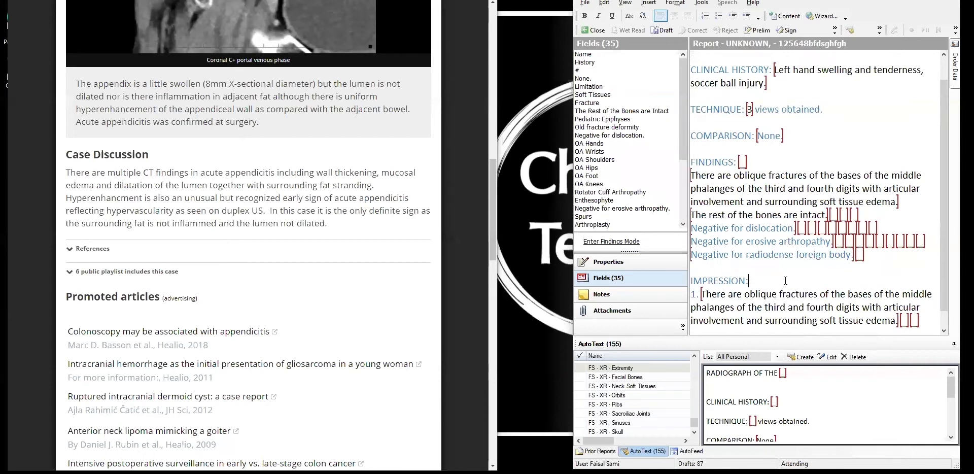
# - Copy the entire hand radiograph report, switch to a blank Word document and paste the report there
pyautogui.hotkey('ctrl', 'a')
pyautogui.write('V')
pyautogui.press('BackSpace')
pyautogui.click(903, 0)
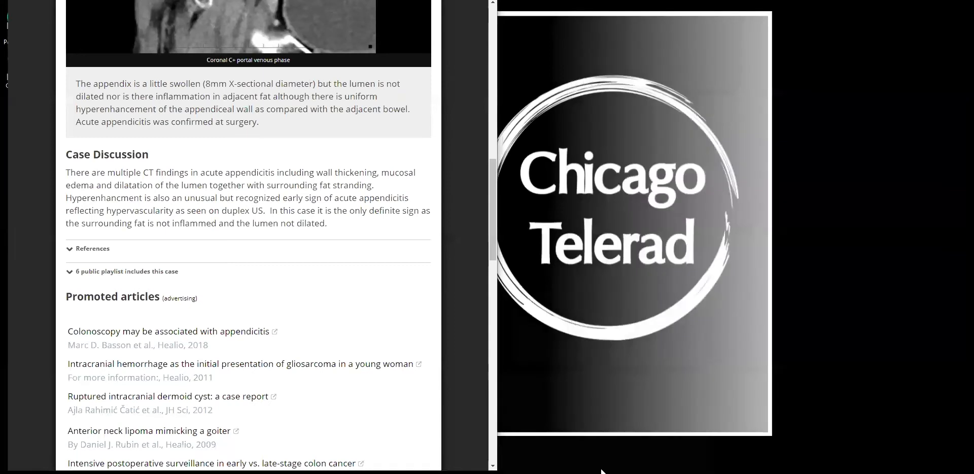
pyautogui.moveTo(411, 473)
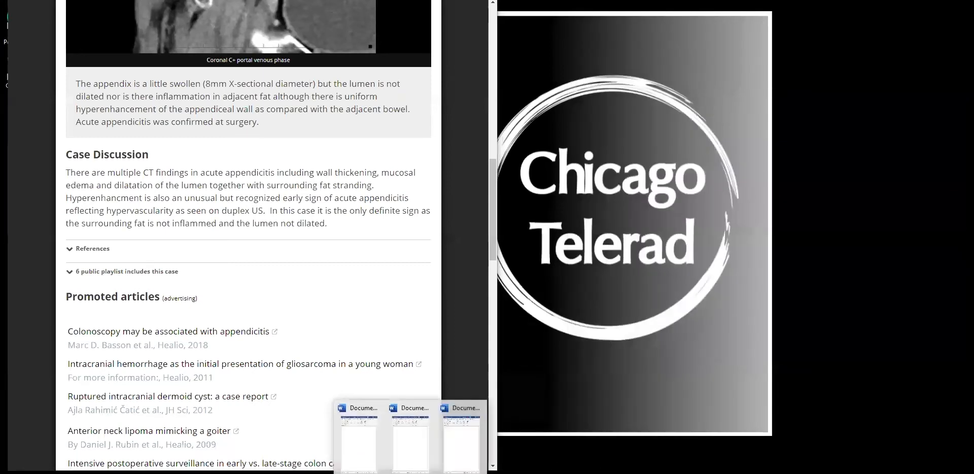
pyautogui.click(366, 443)
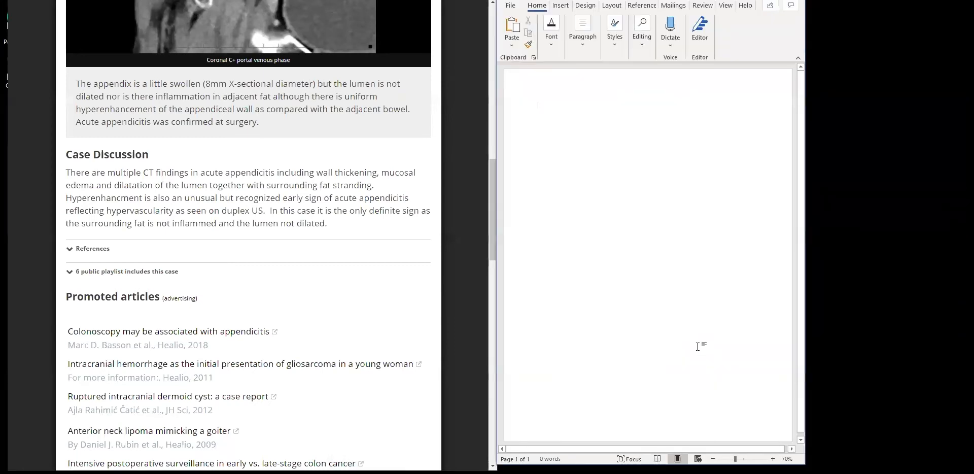
pyautogui.write('RADIOGRAPH OF THE LEFT HAND  CLINICAL HISTORY: Left hand swelling and tenderness, soccer ball injury.  TECHNIQUE: 3 views obtained.  COMPARISON: None.  FINDINGS: There are oblique fractures of the bases of the middle phalanges of the third and fourth digits with articular involvement and surrounding soft tissue edema. The rest of the bones are intact. Negative for dislocation. Negative for erosive arthropathy. Negative for radiodense foreign body.  IMPRESSION: 1. There are oblique fractures of the bases of the middle phalanges of the third and fourth digits with articular involvement and surrounding soft tissue edema.')
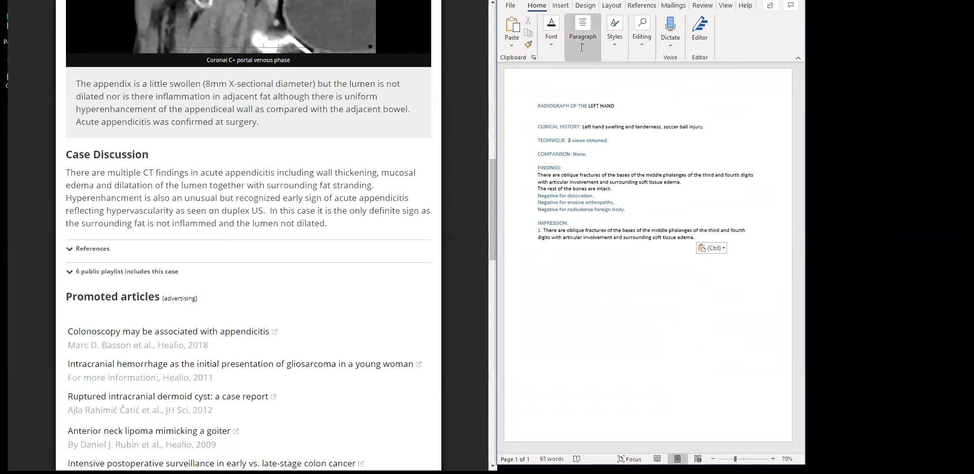
# - Enlarge the pasted report to 140% zoom and bring the start of its lines into view
pyautogui.click(773, 459)
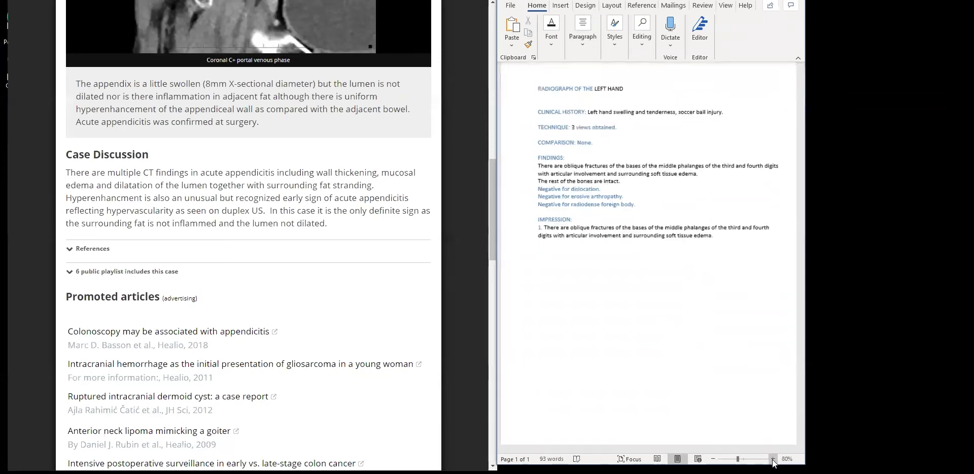
pyautogui.click(772, 459)
pyautogui.click(772, 459)
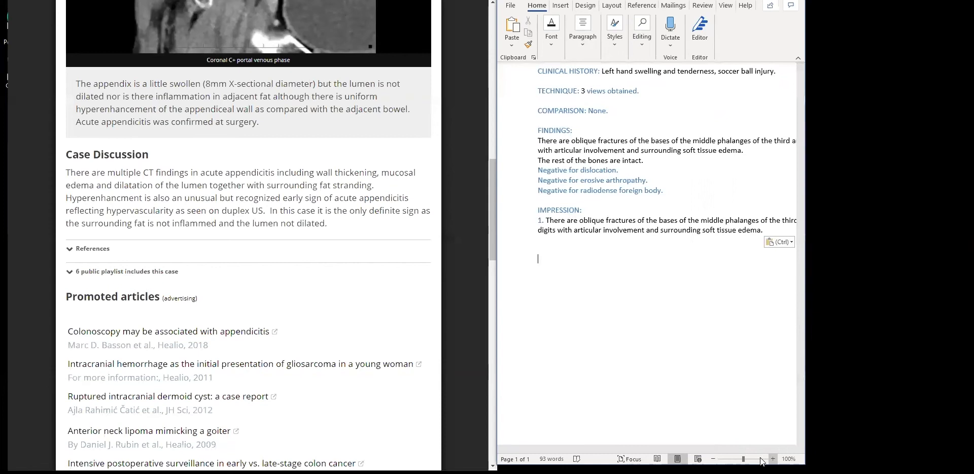
pyautogui.click(773, 459)
pyautogui.click(773, 459)
pyautogui.click(773, 459)
pyautogui.click(773, 459)
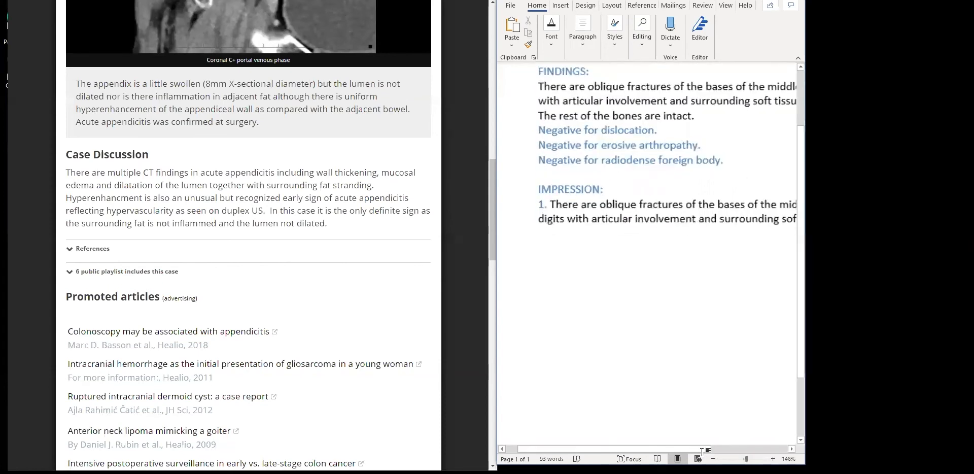
pyautogui.hscroll(-3, 729, 392)
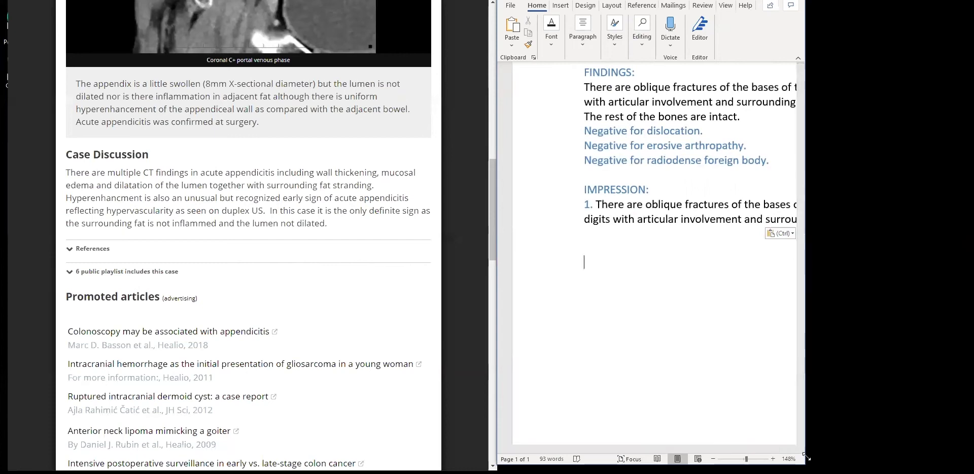
# - Widen the Word window and bring the pasted hand report into view from its title to the impression
pyautogui.moveTo(805, 456); pyautogui.dragTo(849, 462)
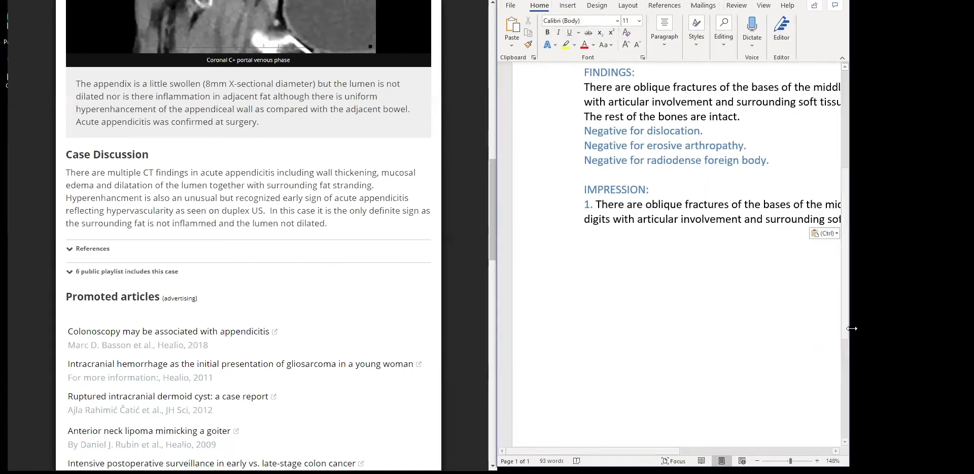
pyautogui.moveTo(850, 331); pyautogui.dragTo(924, 336)
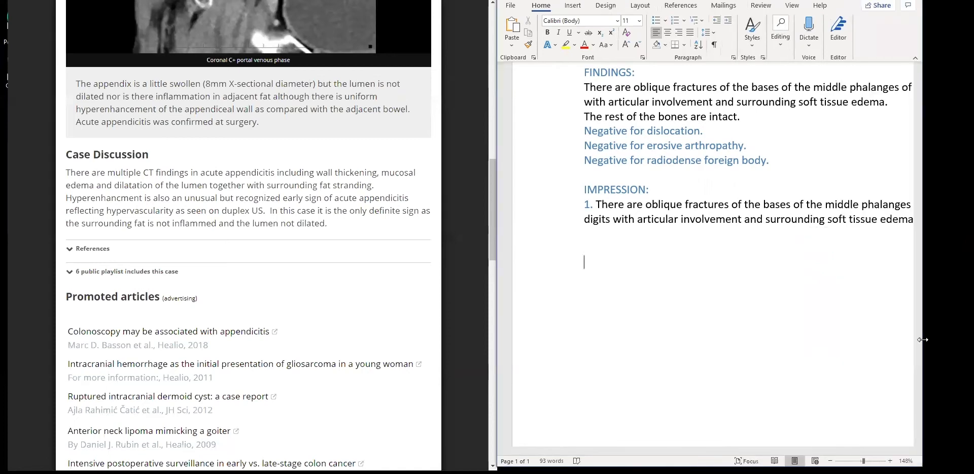
pyautogui.moveTo(921, 261); pyautogui.dragTo(955, 262)
pyautogui.moveTo(782, 450); pyautogui.dragTo(836, 450)
pyautogui.scroll(5, 631, 272)
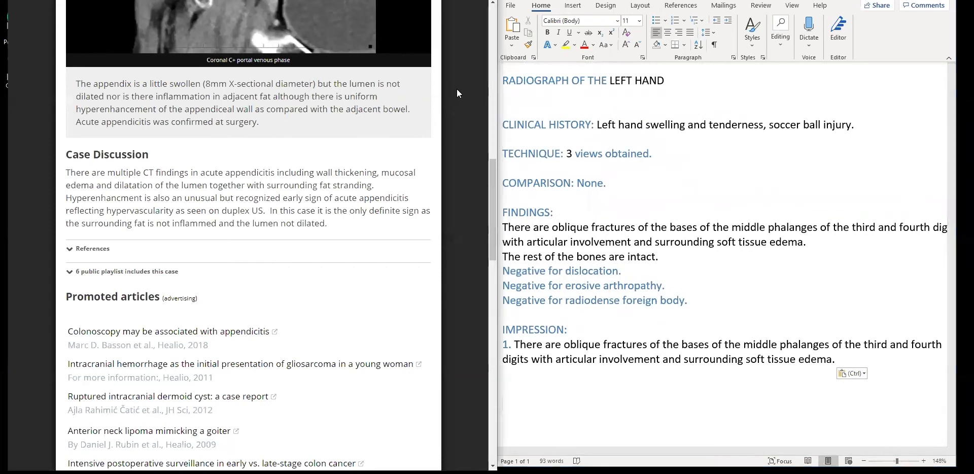
# - Return to the left hand X-ray case on the case page and display its oblique view
pyautogui.scroll(6, 457, 89)
pyautogui.scroll(-8, 249, 234)
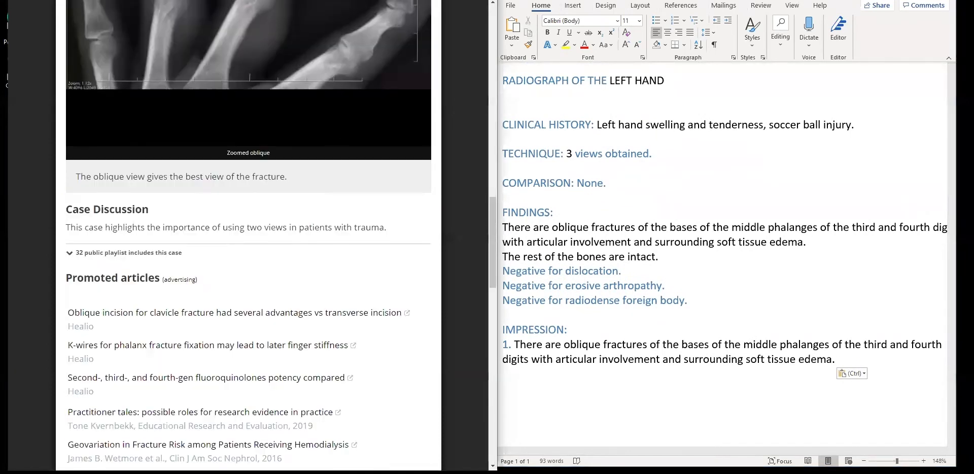
pyautogui.scroll(6, 462, 151)
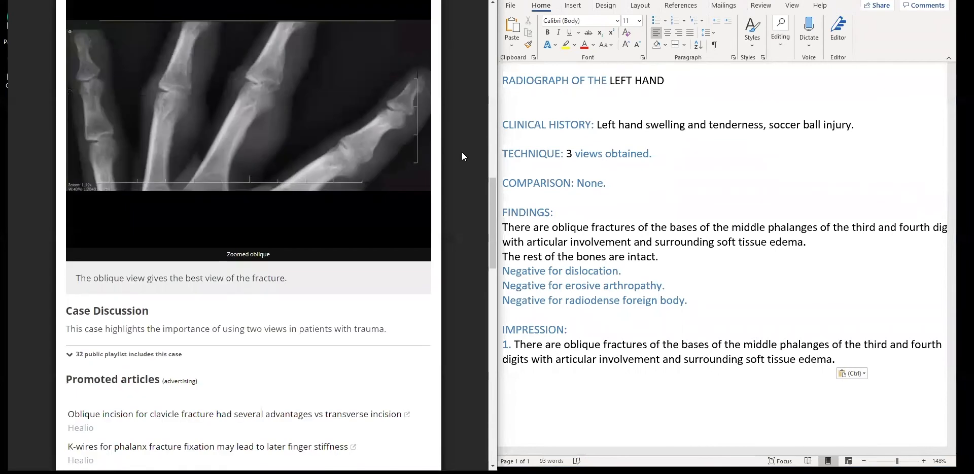
pyautogui.scroll(10, 461, 151)
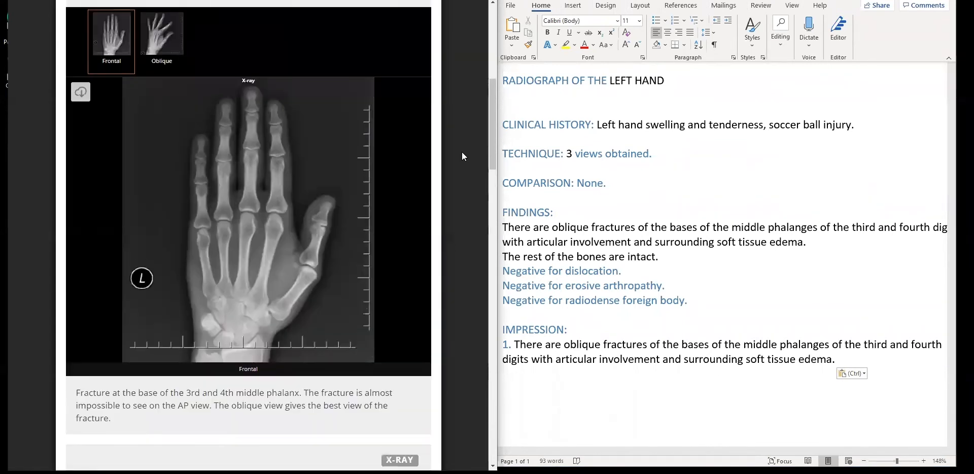
pyautogui.scroll(-1, 462, 151)
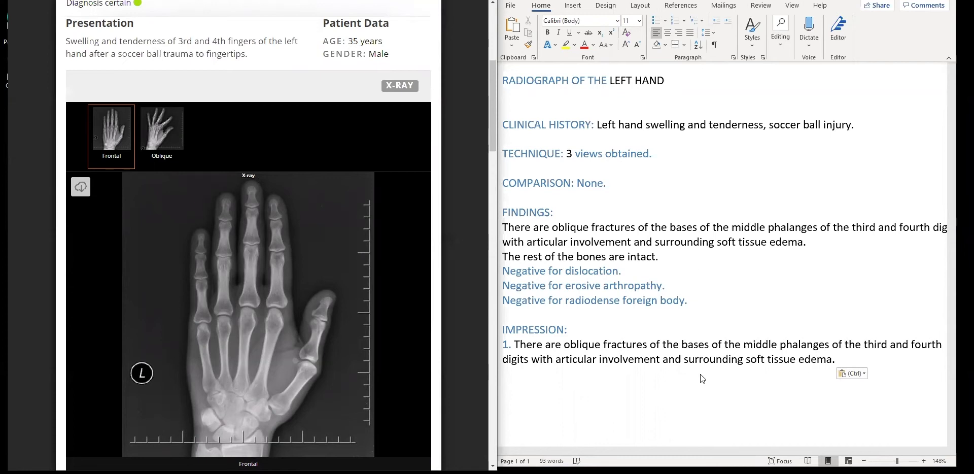
pyautogui.click(161, 132)
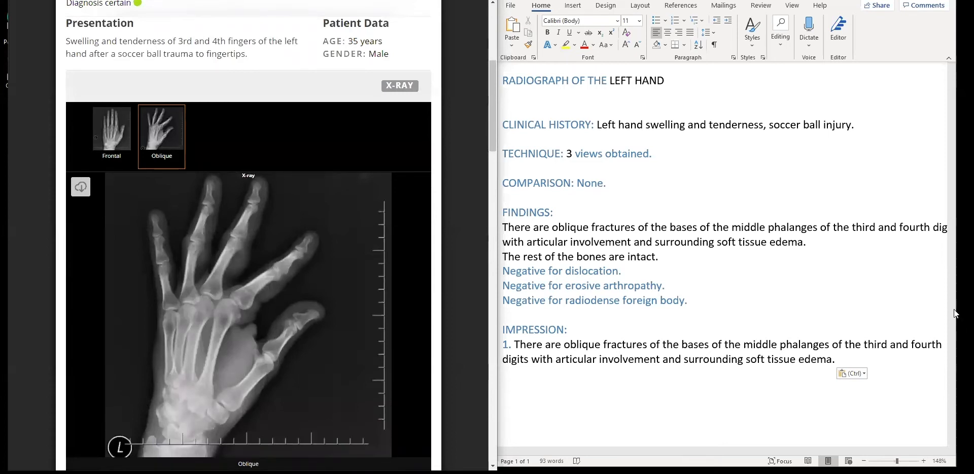
# - Widen the Word window to fit the full findings lines, and delete the entire report text
pyautogui.moveTo(957, 308); pyautogui.dragTo(973, 306)
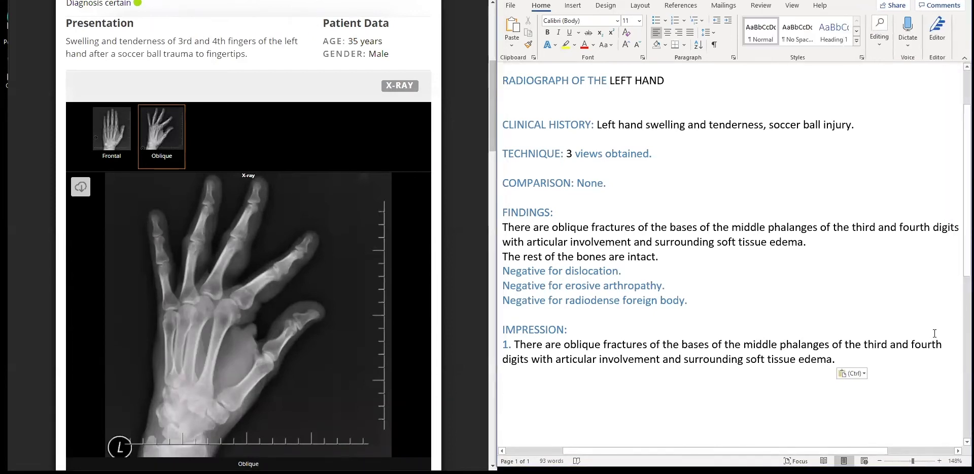
pyautogui.hotkey('ctrl', 'a')
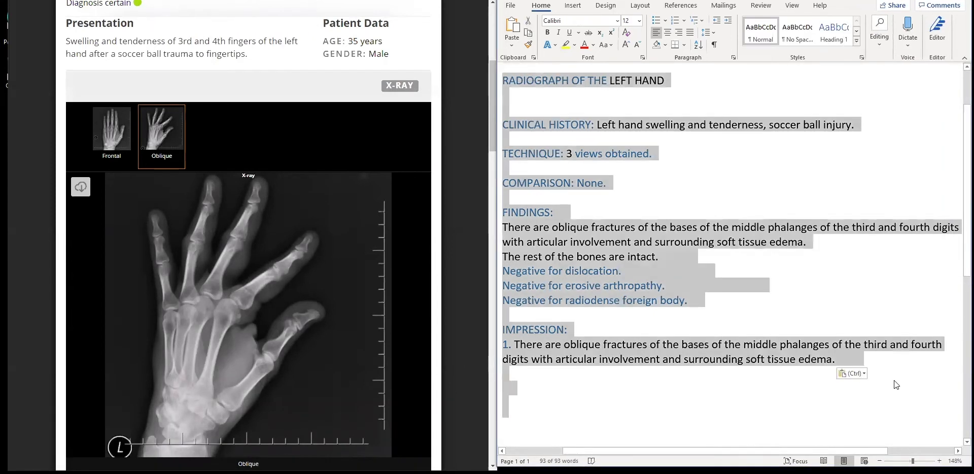
pyautogui.press('Delete')
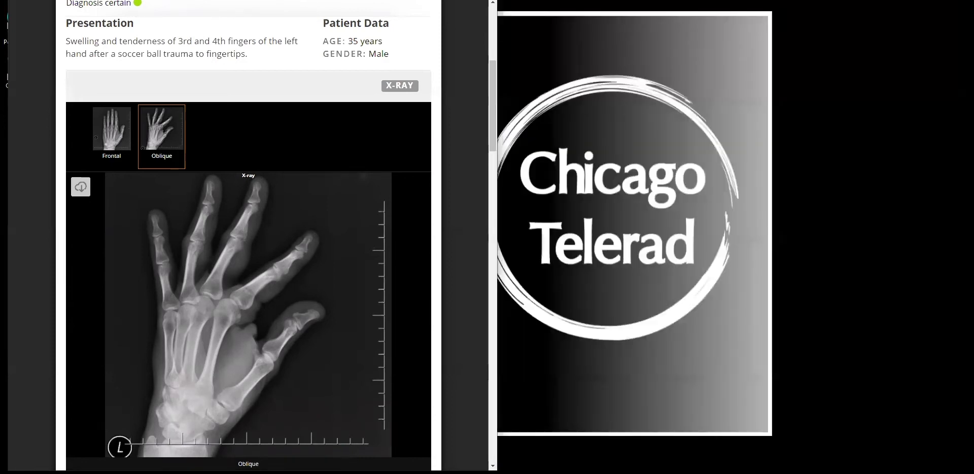
# - Switch to the radiology report editor and insert the "FS - CT - Brain Without IV Contrast" AutoText template into the empty report
pyautogui.hotkey('alt', 'Tab')
pyautogui.scroll(15, 651, 392)
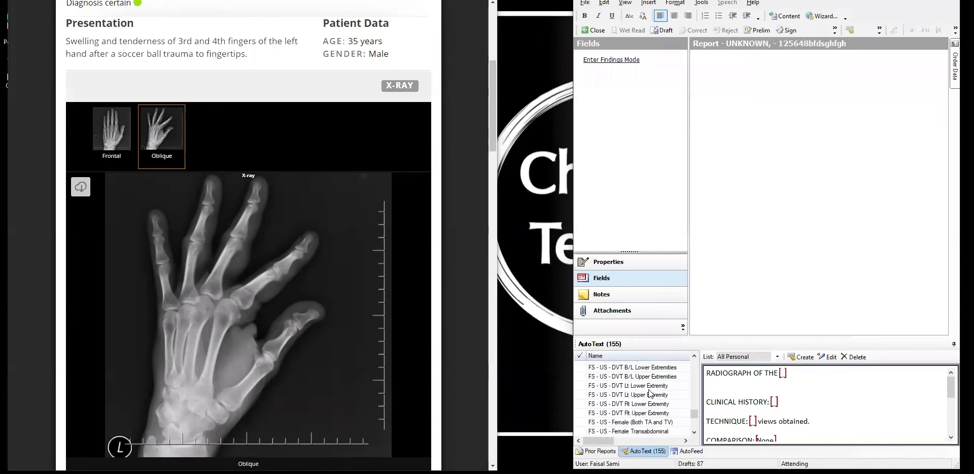
pyautogui.scroll(10, 650, 393)
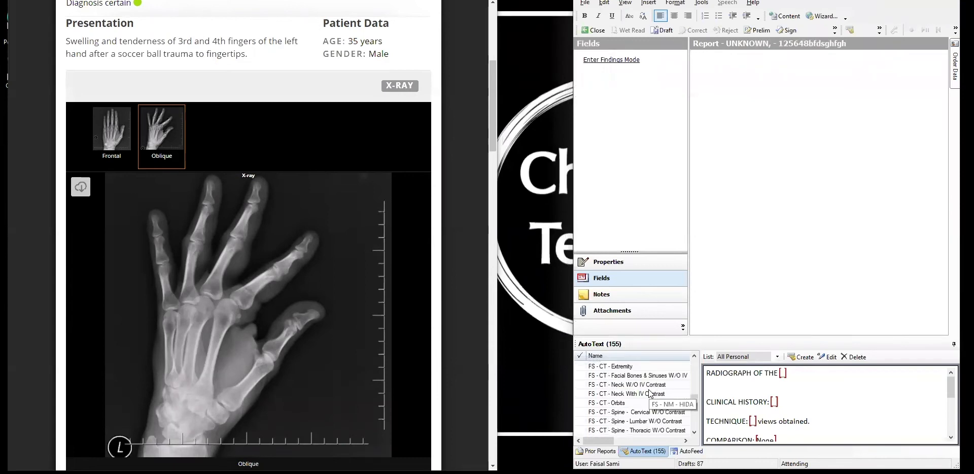
pyautogui.scroll(8, 650, 392)
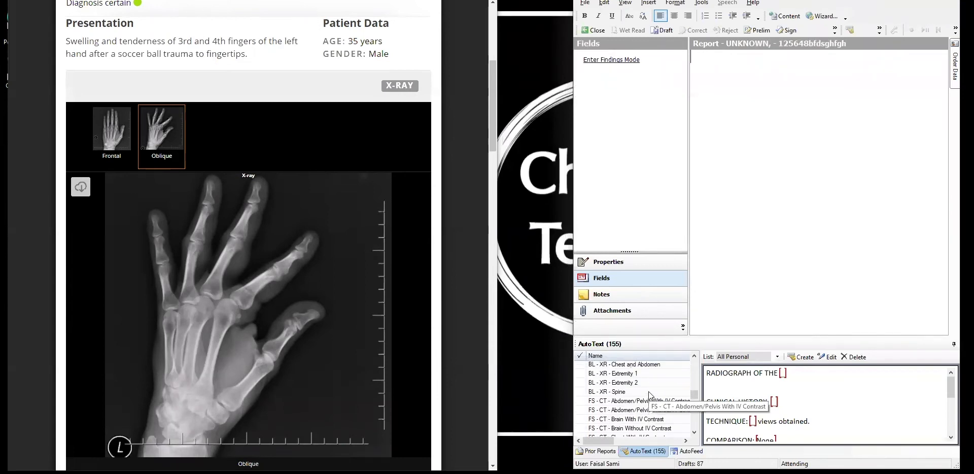
pyautogui.doubleClick(634, 414)
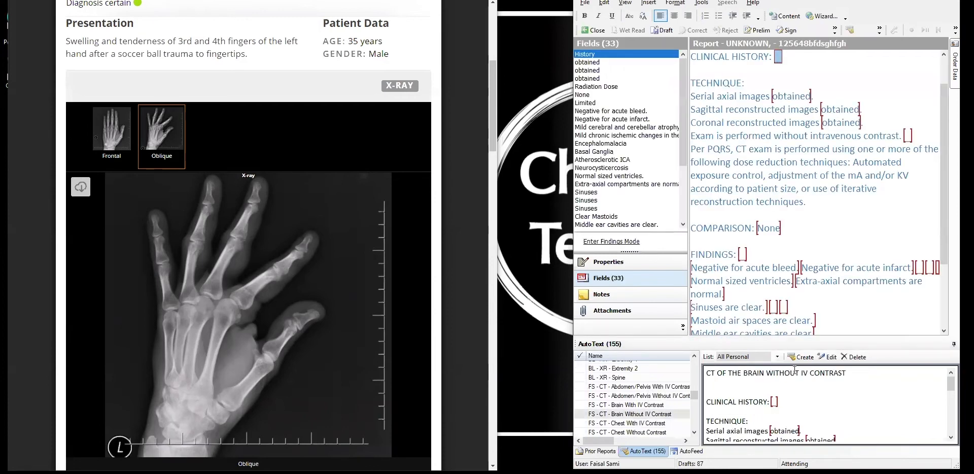
# - Fill in the clinical history as "Left side motor deficit for approximately 2 hours." and correct the misspelled word
pyautogui.write('Left side motor')
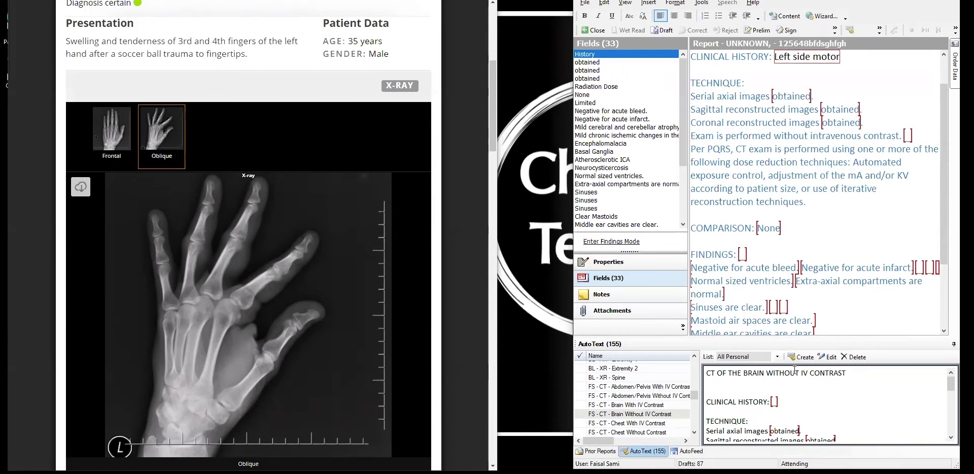
pyautogui.write(' deficit for approxmately')
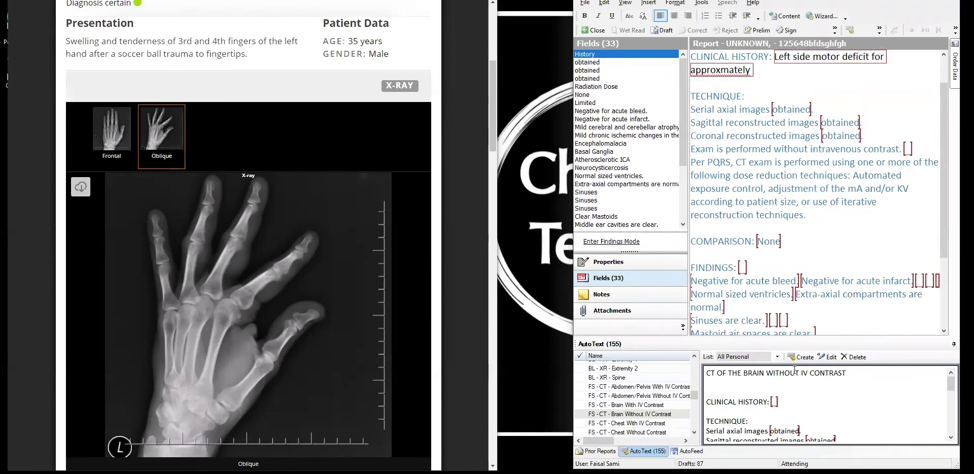
pyautogui.write(' 2 hours.')
pyautogui.rightClick(709, 70)
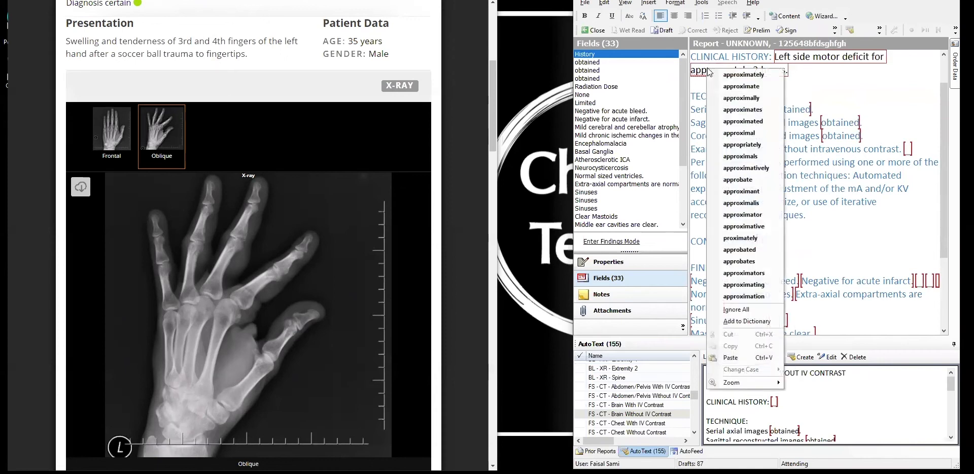
pyautogui.click(739, 76)
# - Replace the comparison entry with "MRI/MRA-brain."
pyautogui.click(737, 243)
pyautogui.write('MRI/MRA-b')
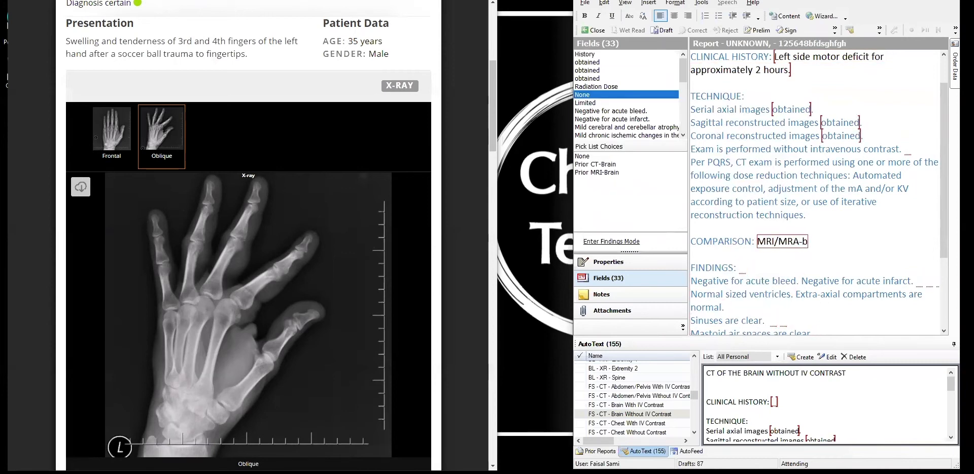
pyautogui.write('rain.')
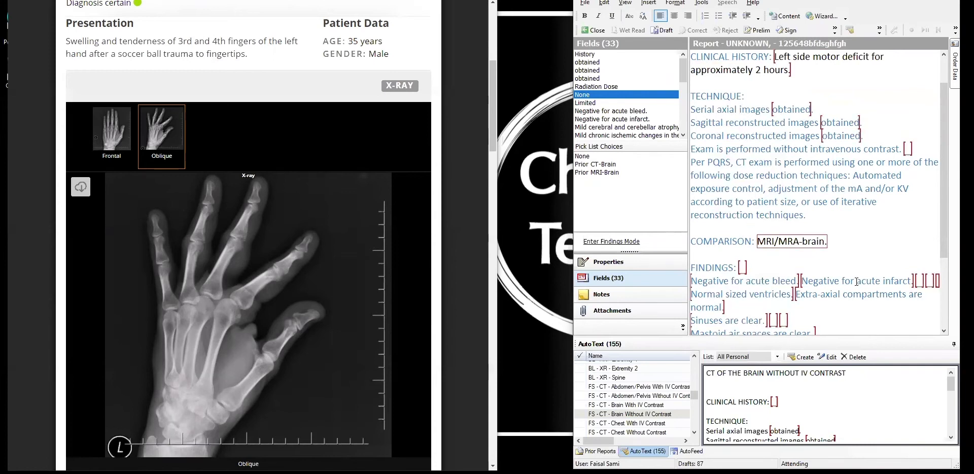
# - Set the cerebral and cerebellar atrophy finding to Moderate and the chronic ischemic changes finding to Mild
pyautogui.press('Tab')
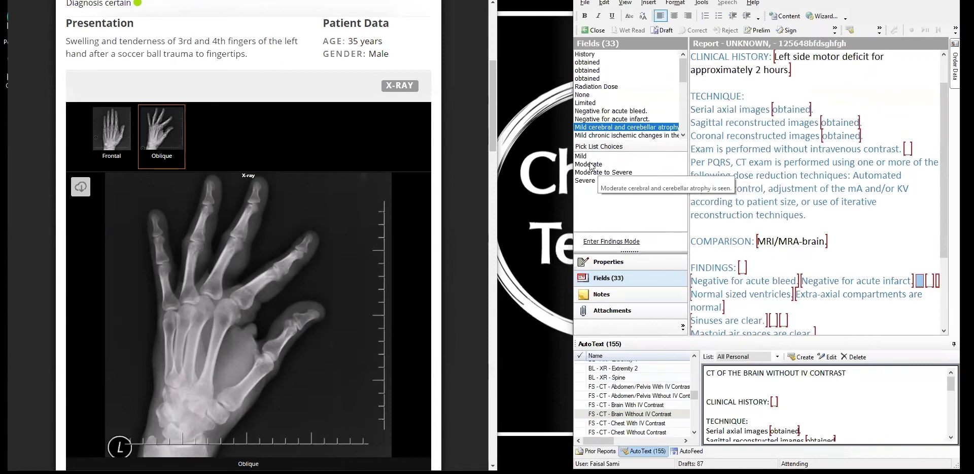
pyautogui.doubleClick(588, 164)
pyautogui.moveTo(680, 1); pyautogui.dragTo(637, 0)
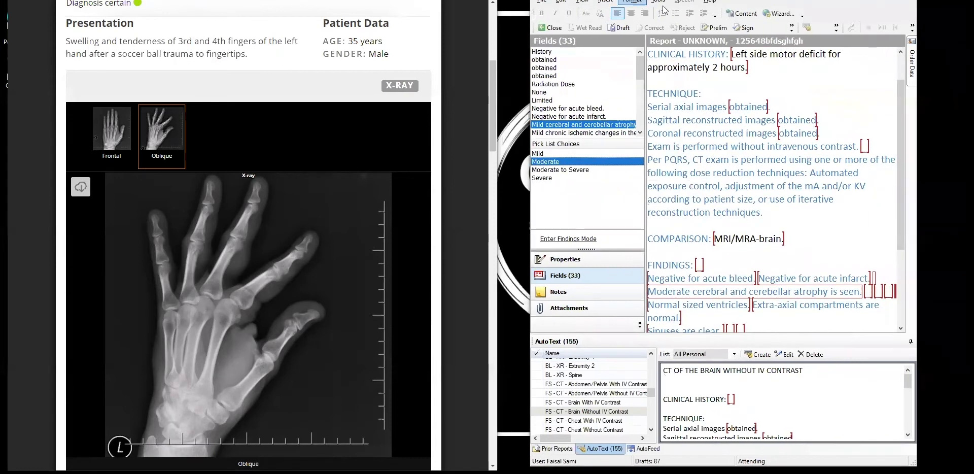
pyautogui.press('Tab')
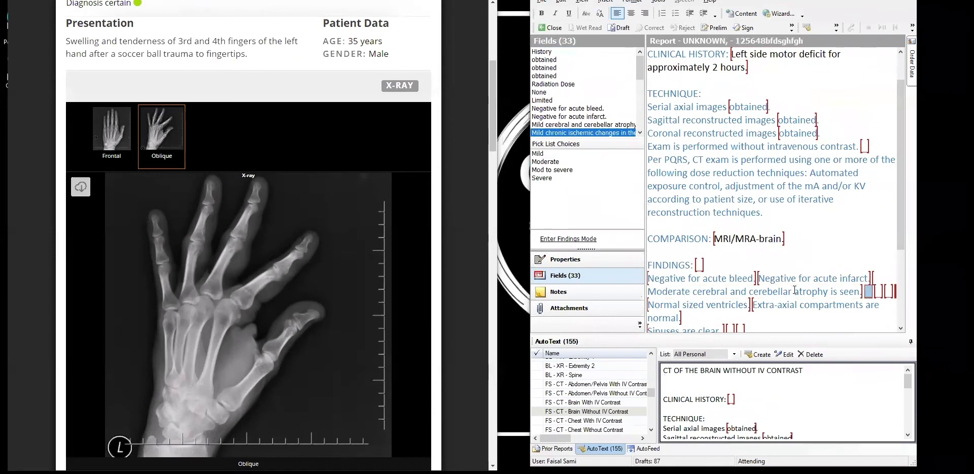
pyautogui.click(538, 153)
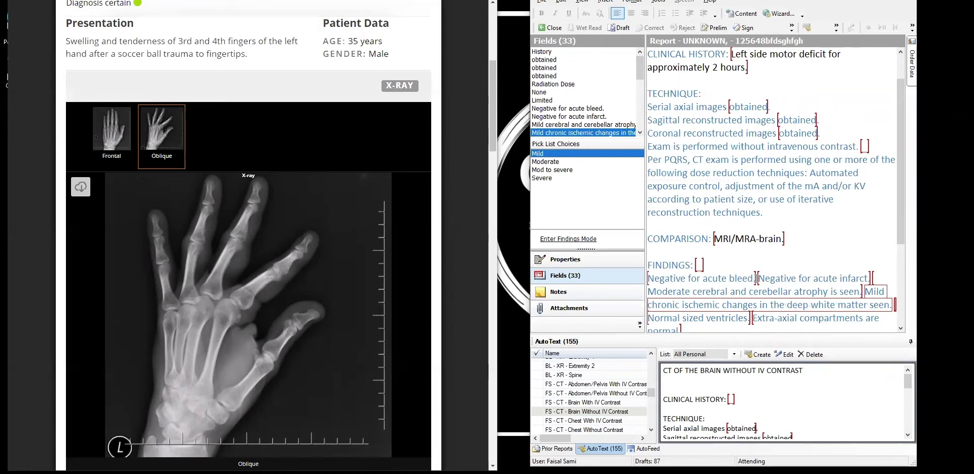
# - Start a new line under the findings heading reading "Low density is seen in the right temporal and parietal lobes,"
pyautogui.click(788, 270)
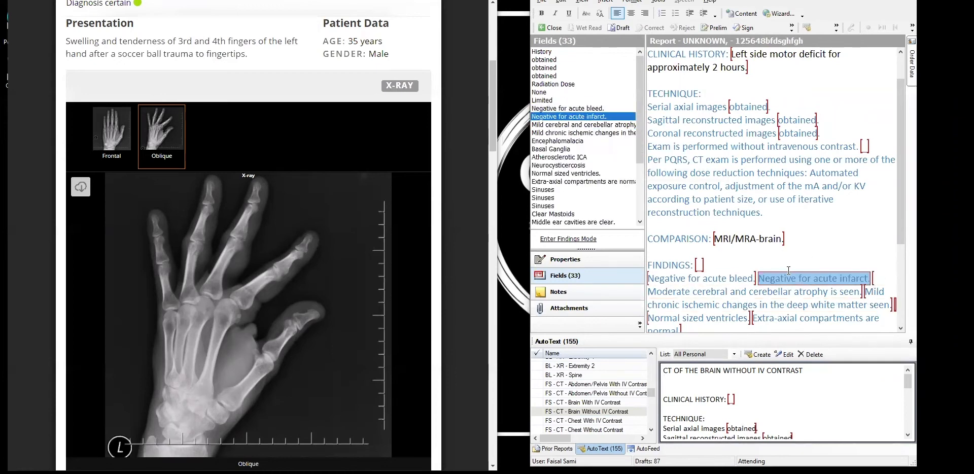
pyautogui.scroll(-2, 785, 257)
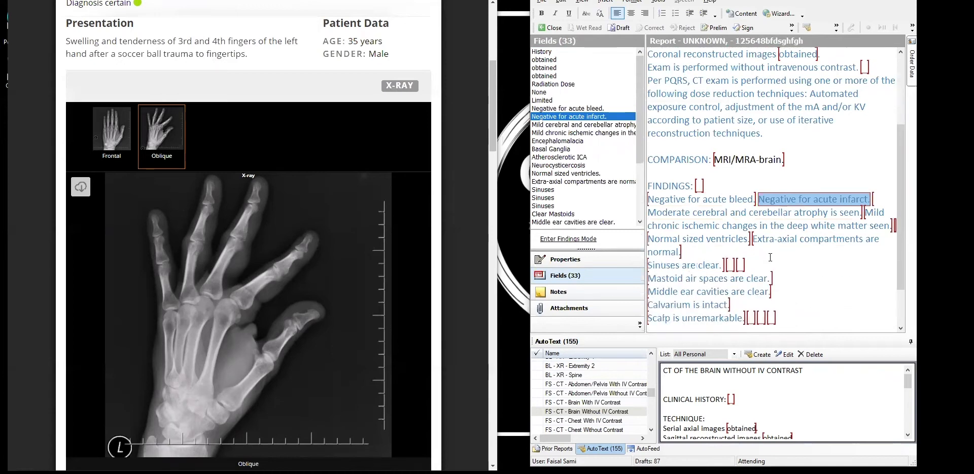
pyautogui.click(712, 188)
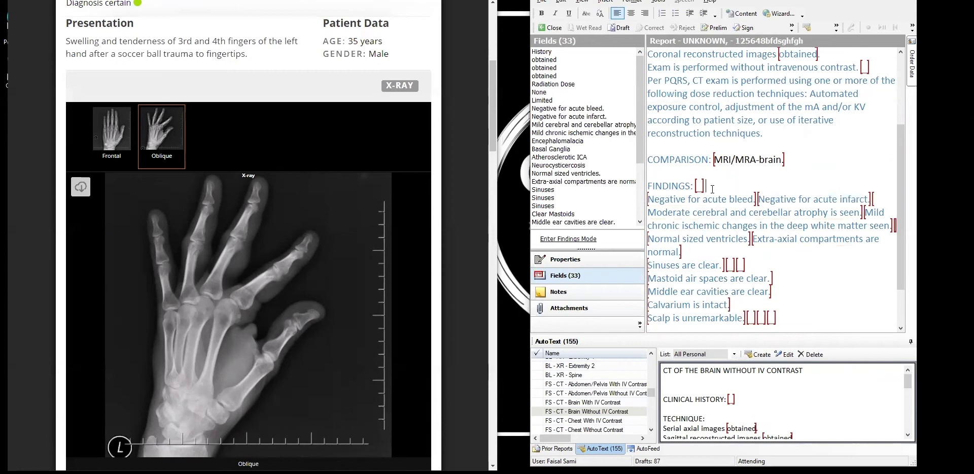
pyautogui.press('Return')
pyautogui.write('Low denist')
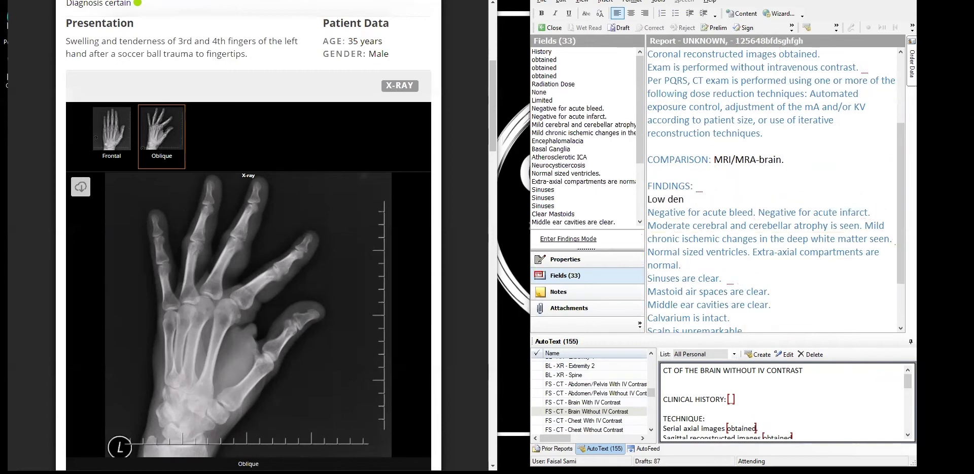
pyautogui.press('BackSpace')
pyautogui.press('BackSpace')
pyautogui.press('BackSpace')
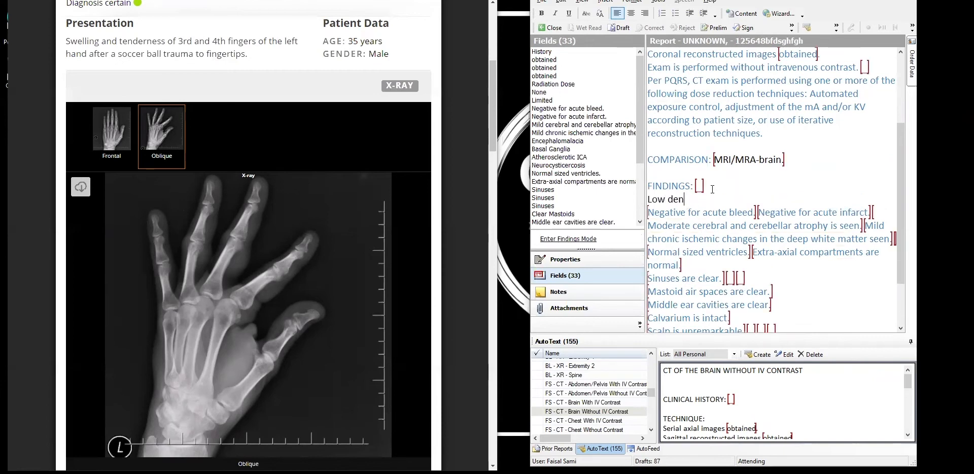
pyautogui.write('y is')
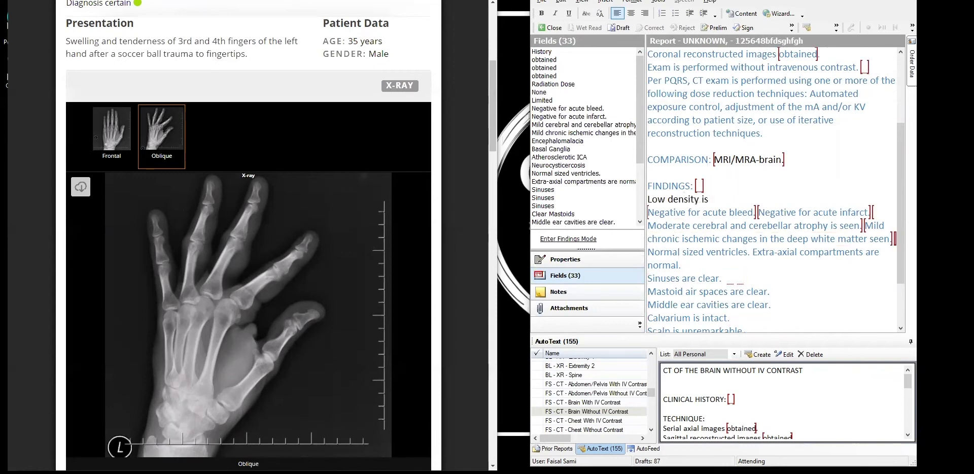
pyautogui.write(' seen in the right tempo')
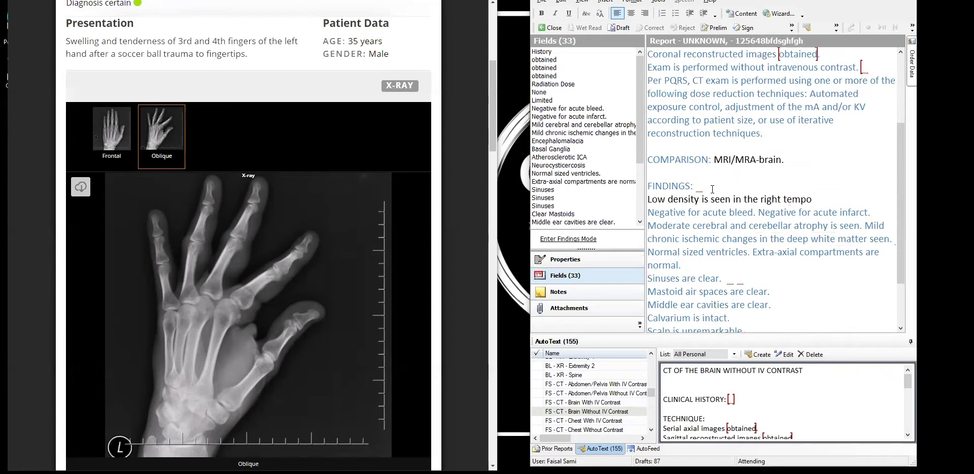
pyautogui.write('ral and parietal lobes, c')
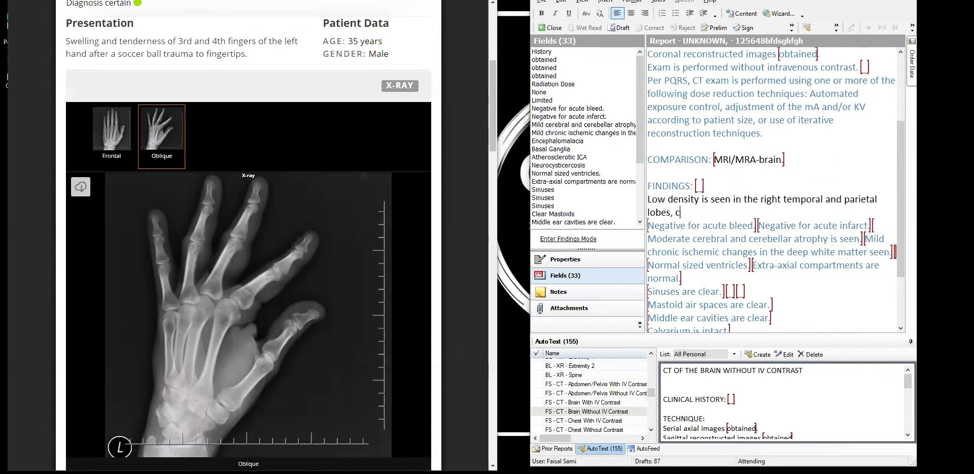
# - Complete the low density finding with "consistent with cytotoxic edema in the distribution of the right middle cerebral artery."
pyautogui.write('onsistent with cytoto')
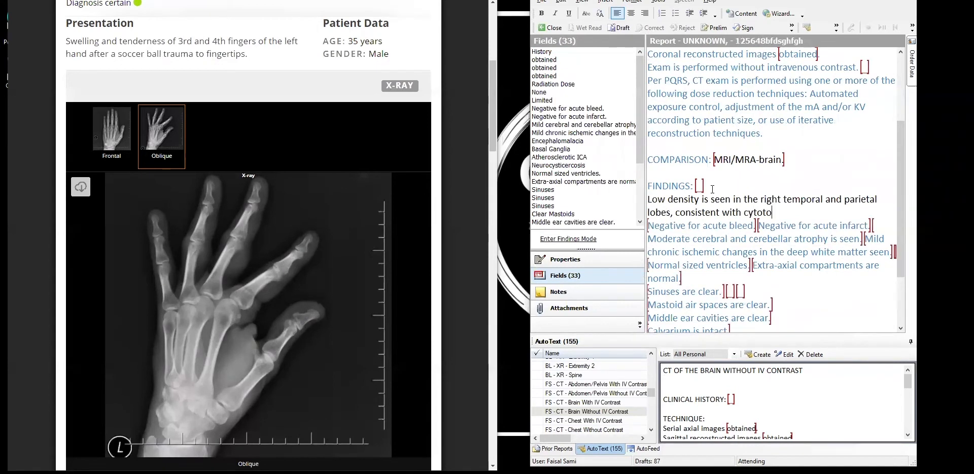
pyautogui.write('xic ed')
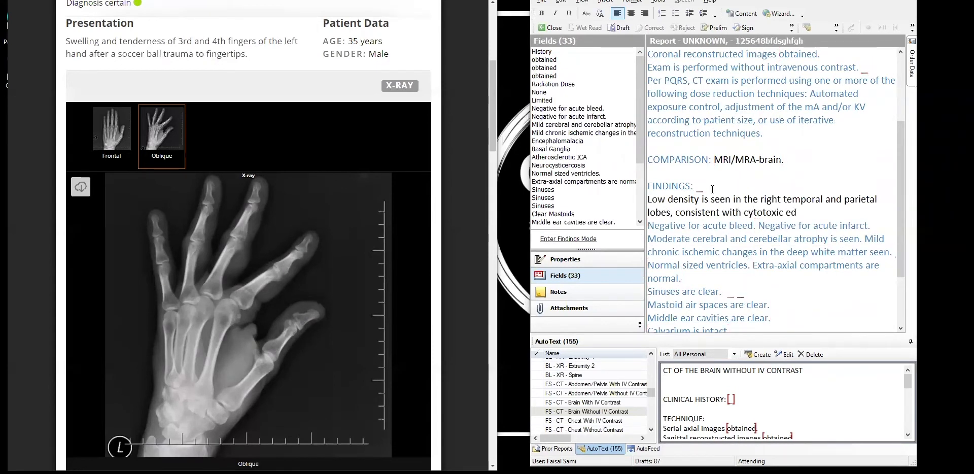
pyautogui.write('ema in the distribution of the')
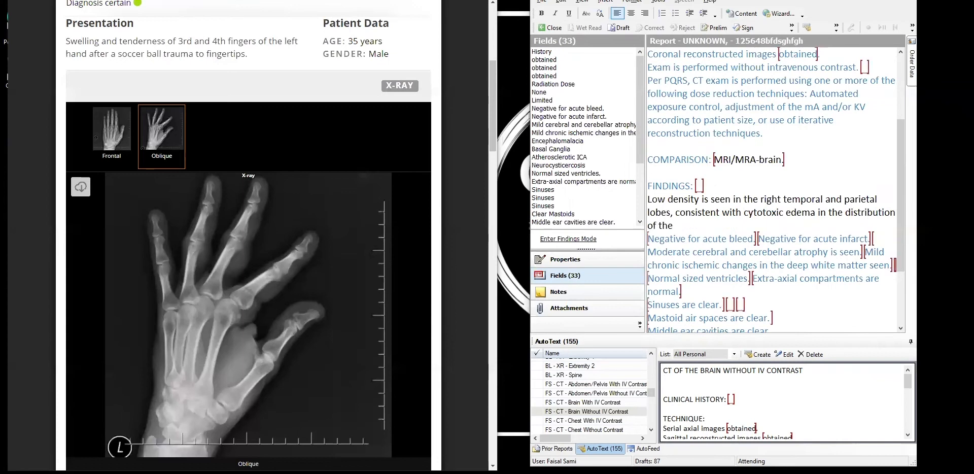
pyautogui.write(' right middle cerebral artery.')
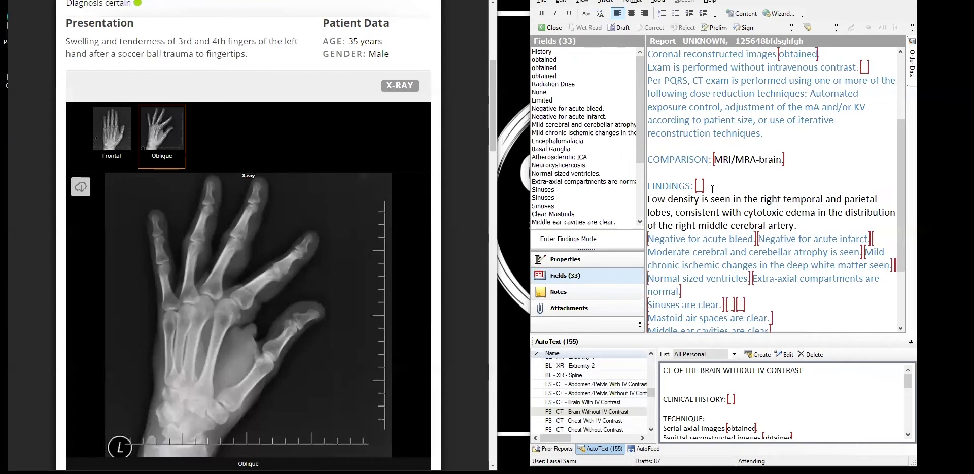
# - Delete the "Negative for acute infarct." field and its text from the findings
pyautogui.press('Tab')
pyautogui.press('Tab')
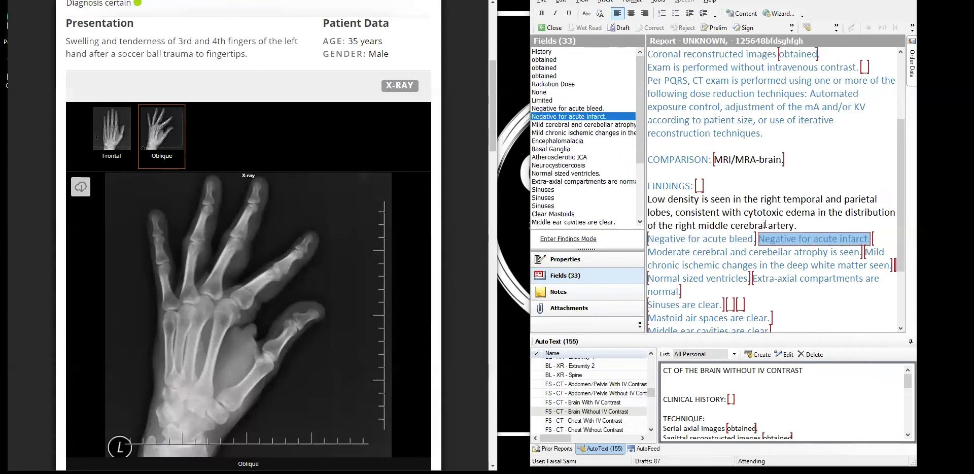
pyautogui.press('Delete')
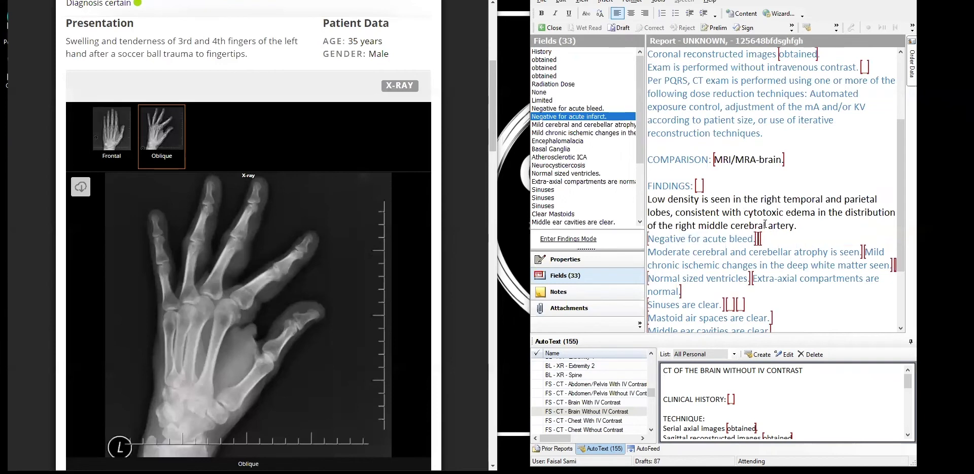
pyautogui.press('Delete')
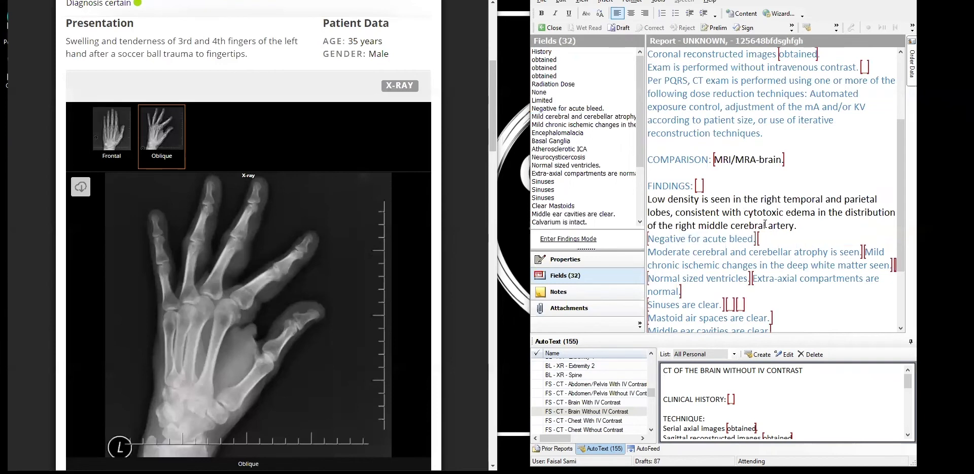
# - Copy the low density sentence from the findings and paste it over "Negative for acute intracranial process." in impression item 1
pyautogui.scroll(-3, 708, 288)
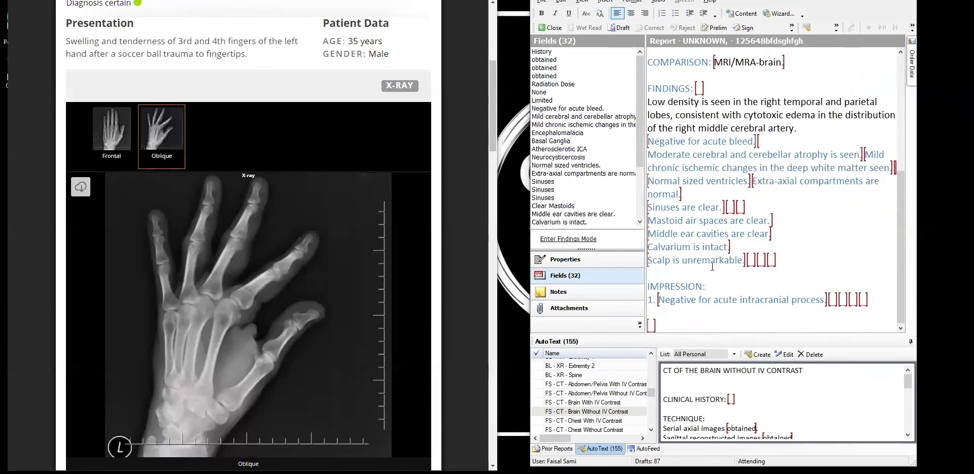
pyautogui.moveTo(803, 134); pyautogui.dragTo(631, 98)
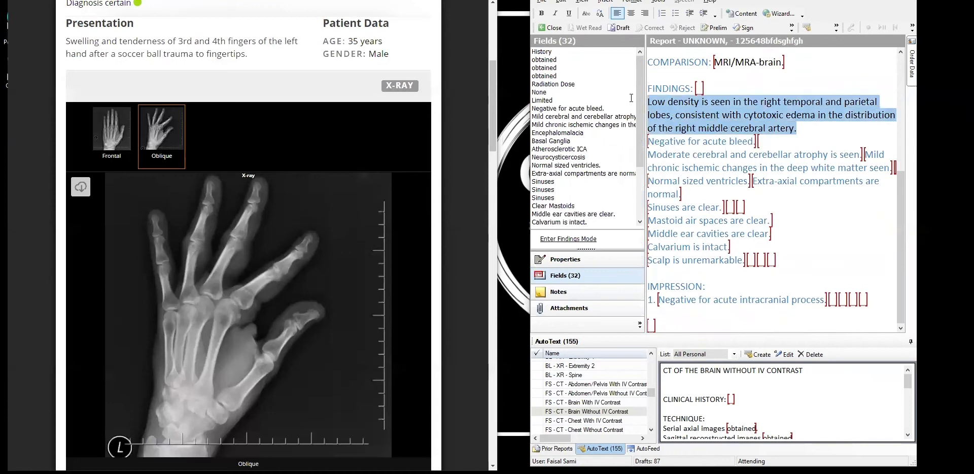
pyautogui.rightClick(712, 111)
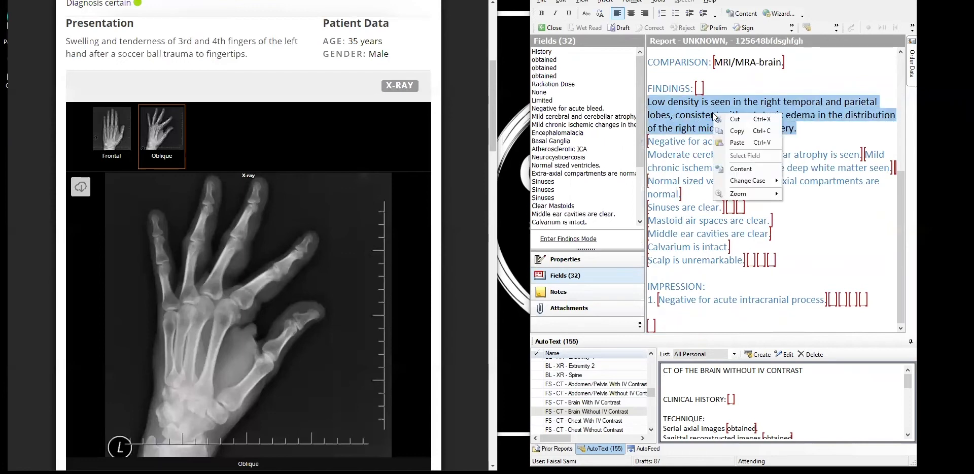
pyautogui.click(730, 130)
pyautogui.click(714, 300)
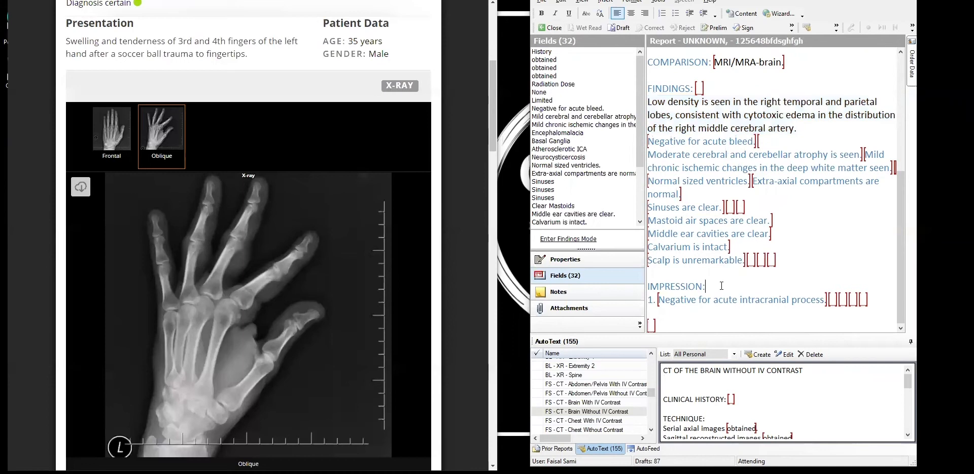
pyautogui.rightClick(712, 301)
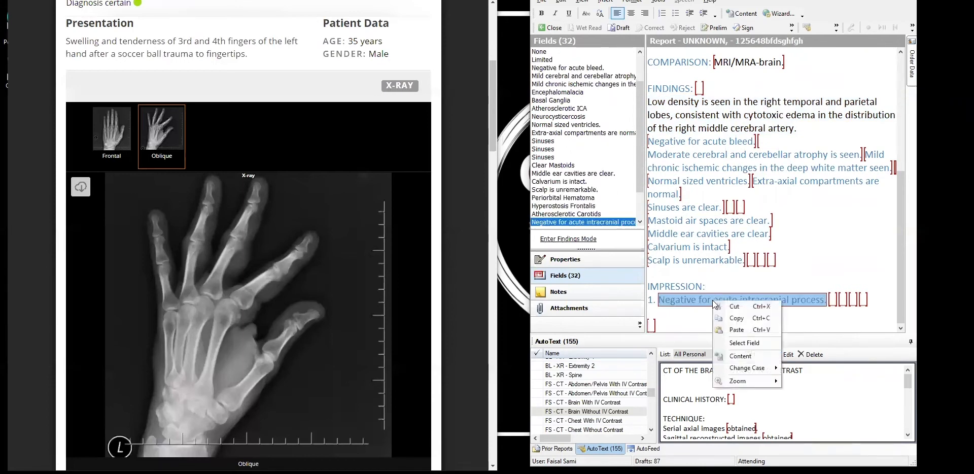
pyautogui.click(740, 327)
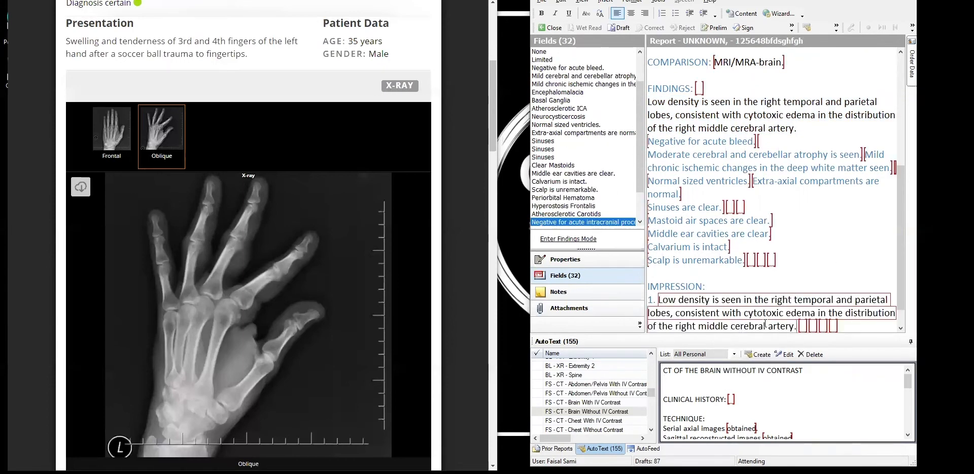
# - Remove the words "is seen" from impression item 1 so it begins "Low density in the right temporal and parietal lobes"
pyautogui.press('Tab')
pyautogui.click(734, 299)
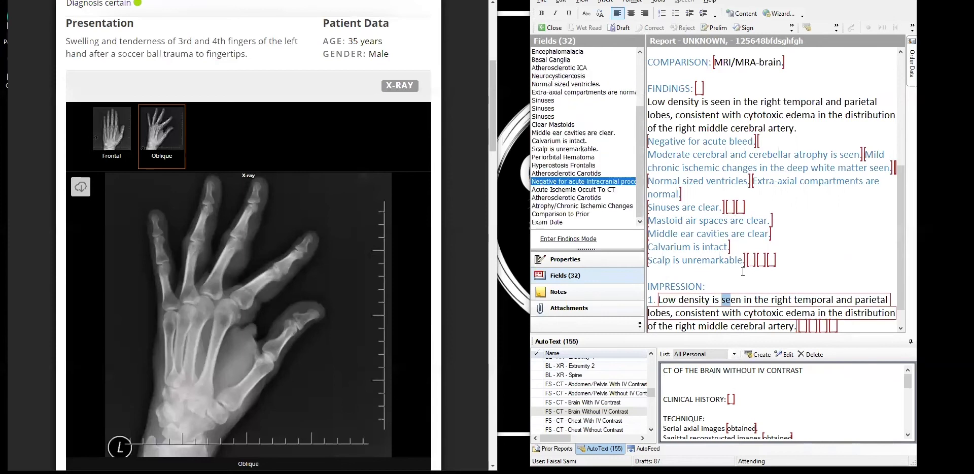
pyautogui.press('BackSpace')
pyautogui.press('BackSpace')
pyautogui.press('BackSpace')
pyautogui.press('BackSpace')
pyautogui.press('BackSpace')
pyautogui.press('BackSpace')
pyautogui.press('BackSpace')
pyautogui.write('y')
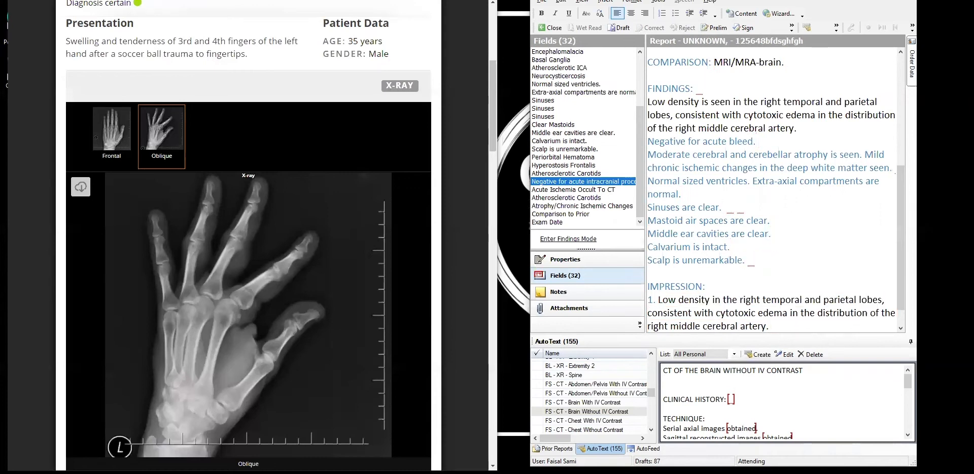
# - Set the impression's Atrophy/Chronic Ischemic Changes field to Mod/Mild
pyautogui.press('Tab')
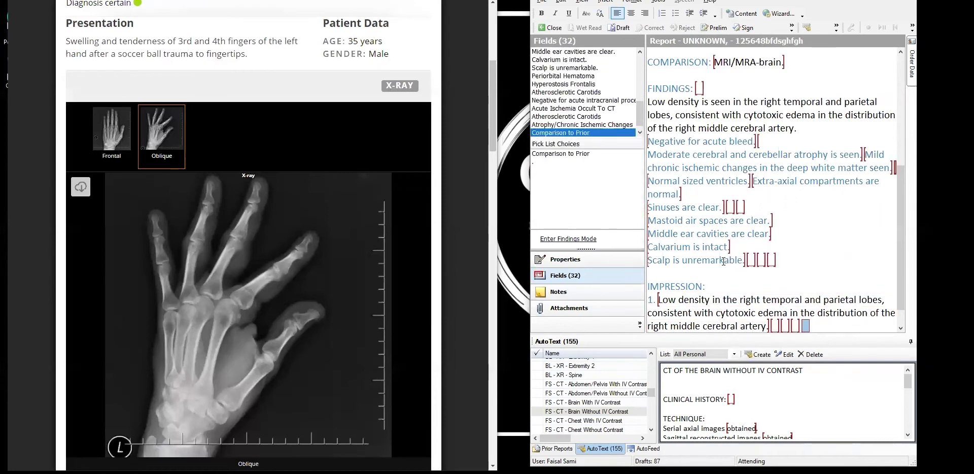
pyautogui.hotkey('shift', 'Tab')
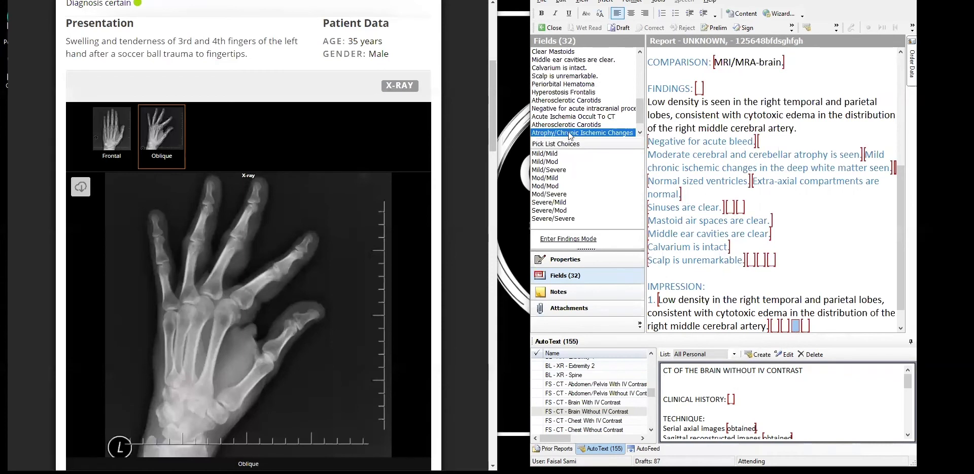
pyautogui.click(552, 177)
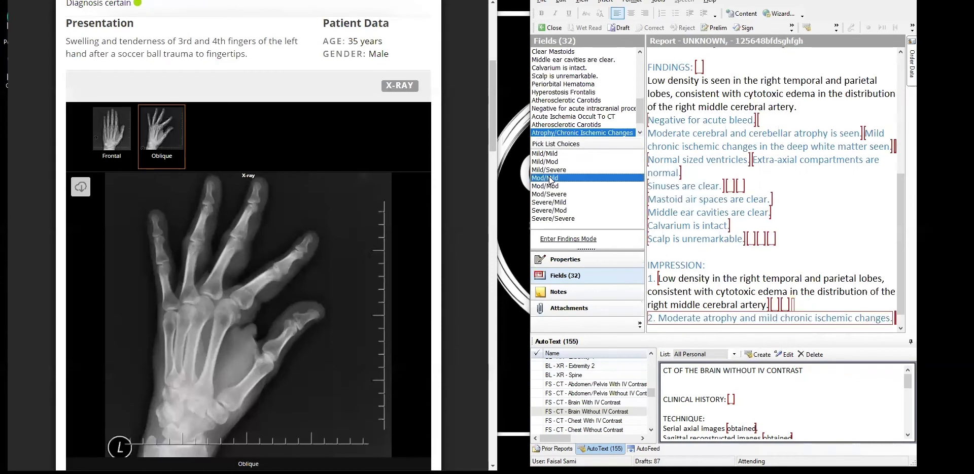
# - Fill the impression's Comparison to Prior field with "3. Findings correlate to MRI/MRA-brain."
pyautogui.press('Tab')
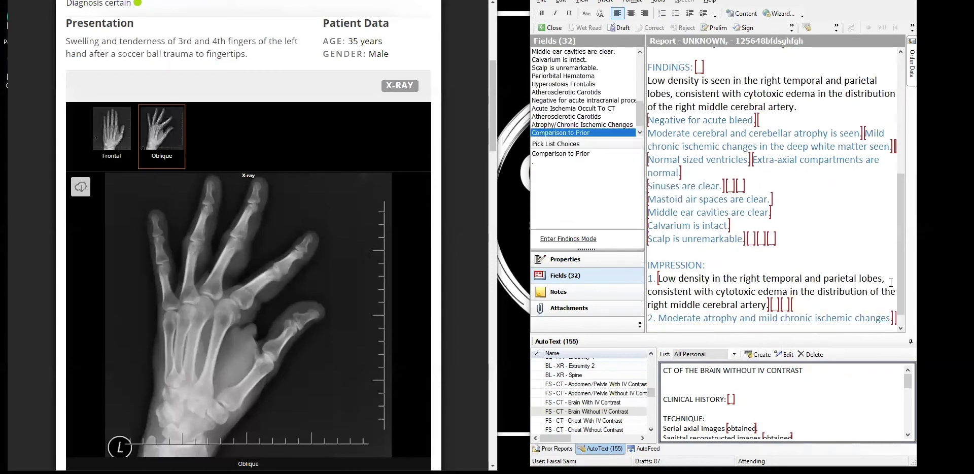
pyautogui.write('3.')
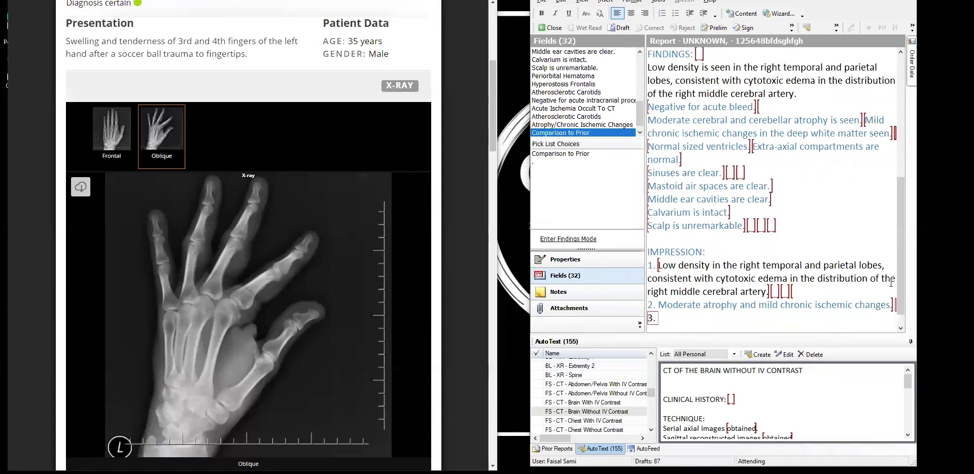
pyautogui.write(' Findings corre')
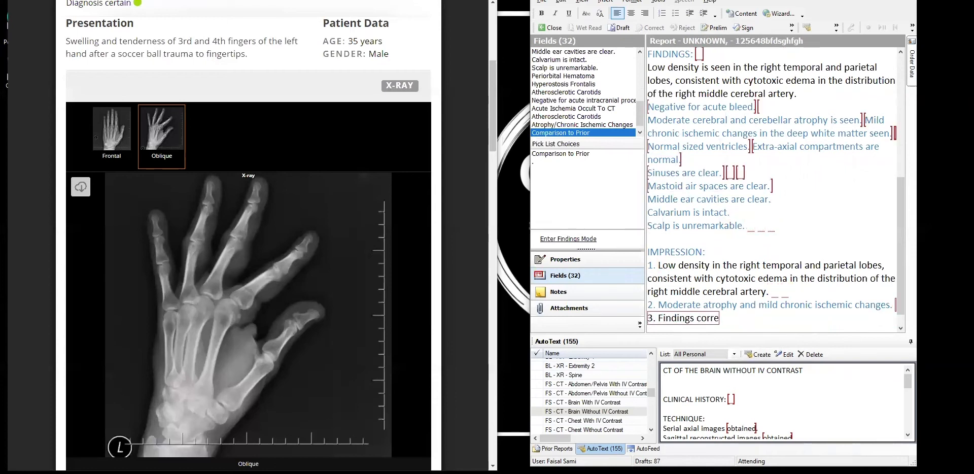
pyautogui.write('late to MRI')
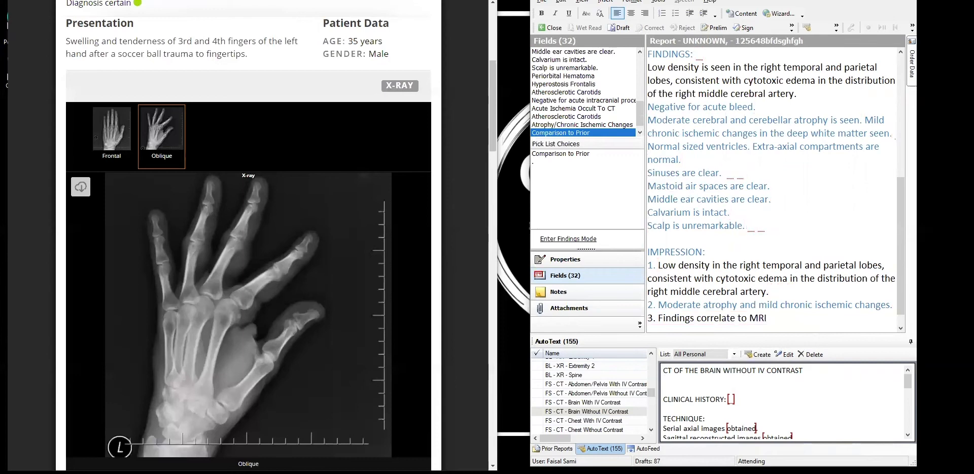
pyautogui.write('/MRA-brain.')
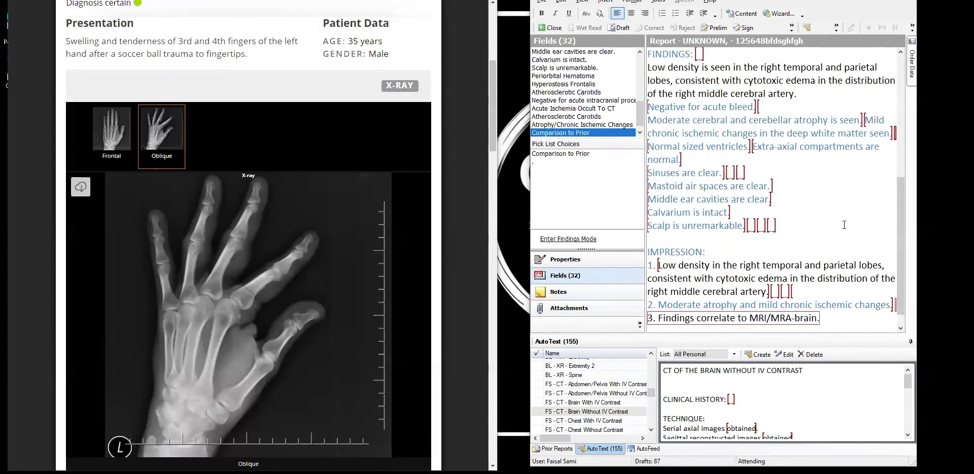
pyautogui.rightClick(844, 225)
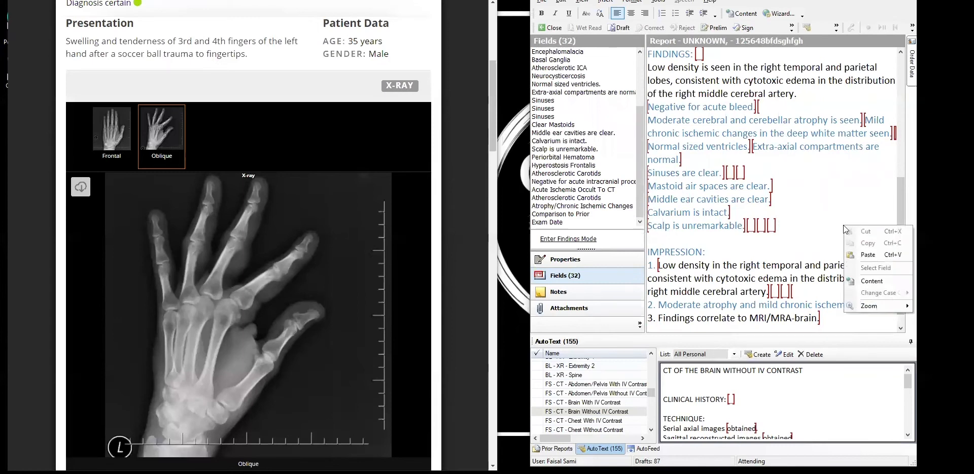
pyautogui.click(808, 196)
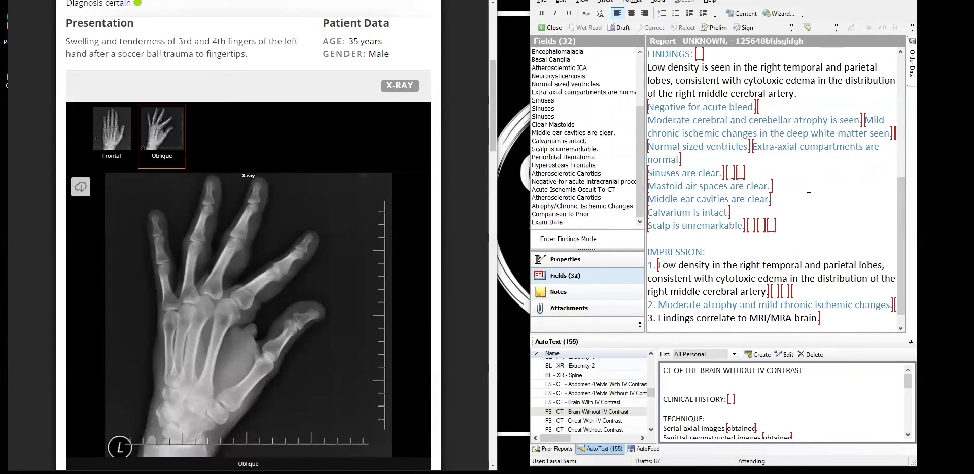
pyautogui.scroll(5, 809, 195)
pyautogui.scroll(2, 811, 196)
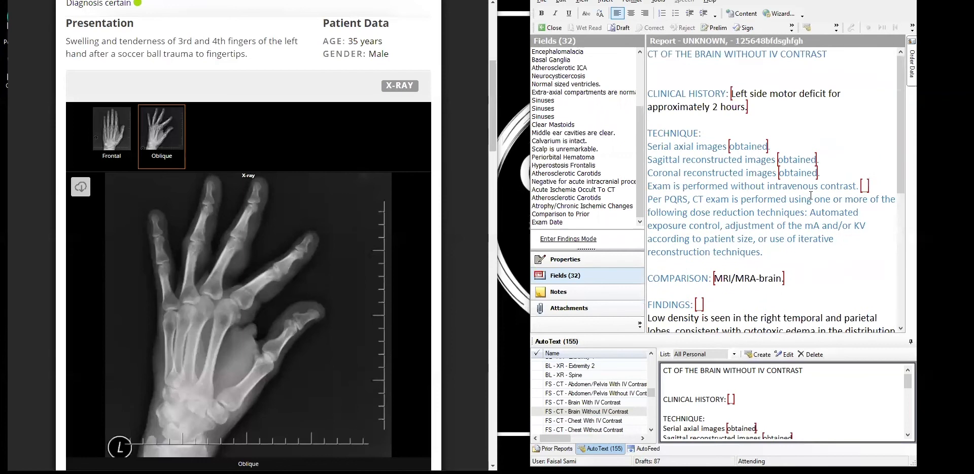
pyautogui.scroll(-7, 810, 196)
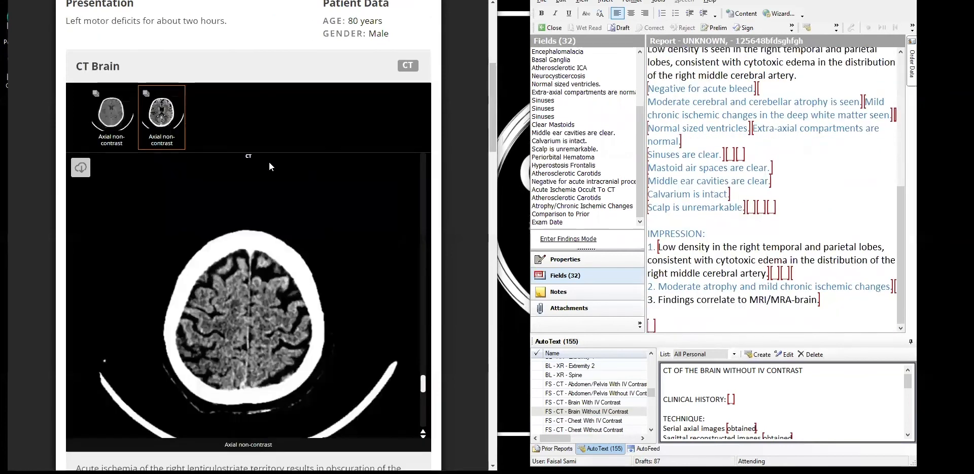
# - Check the completed findings and impression against the first axial non-contrast series of the CT brain case
pyautogui.scroll(5, 759, 225)
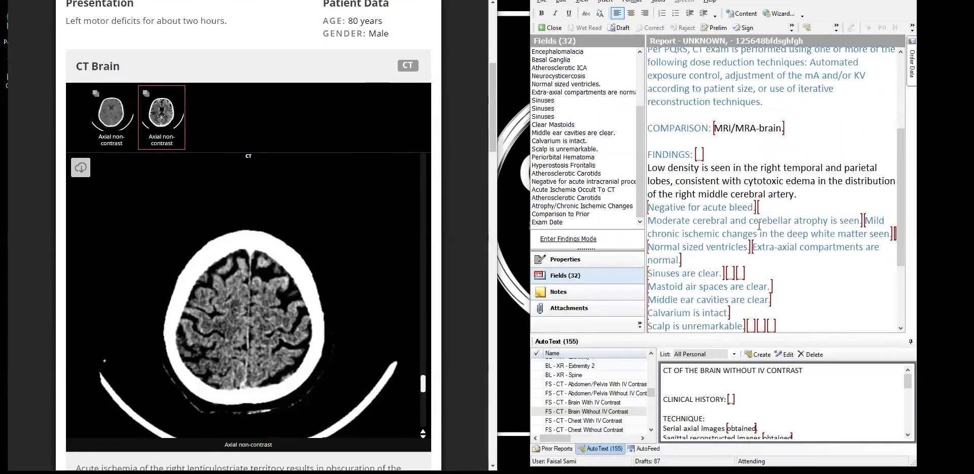
pyautogui.scroll(4, 758, 225)
pyautogui.scroll(-3, 759, 225)
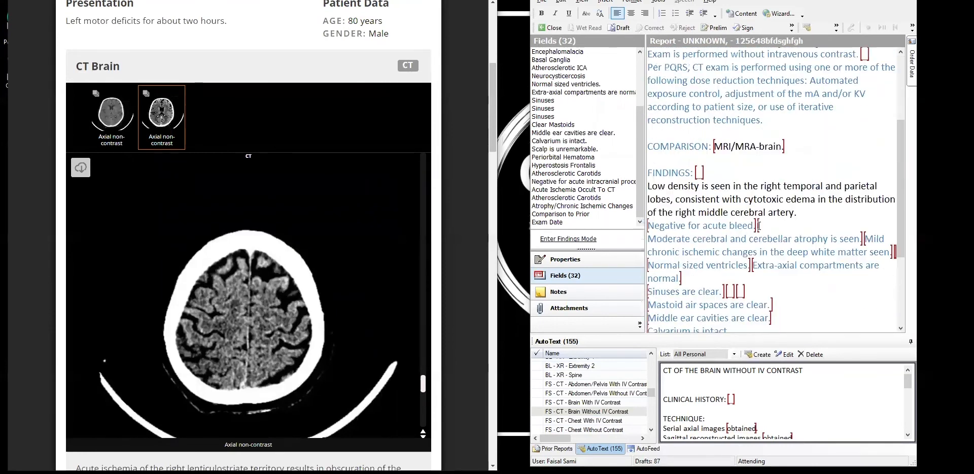
pyautogui.scroll(-5, 759, 225)
pyautogui.click(101, 120)
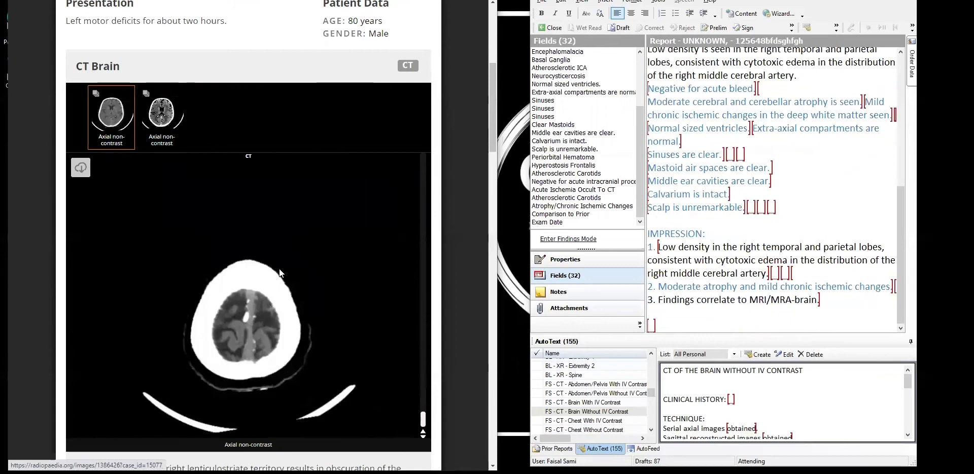
pyautogui.scroll(10, 279, 269)
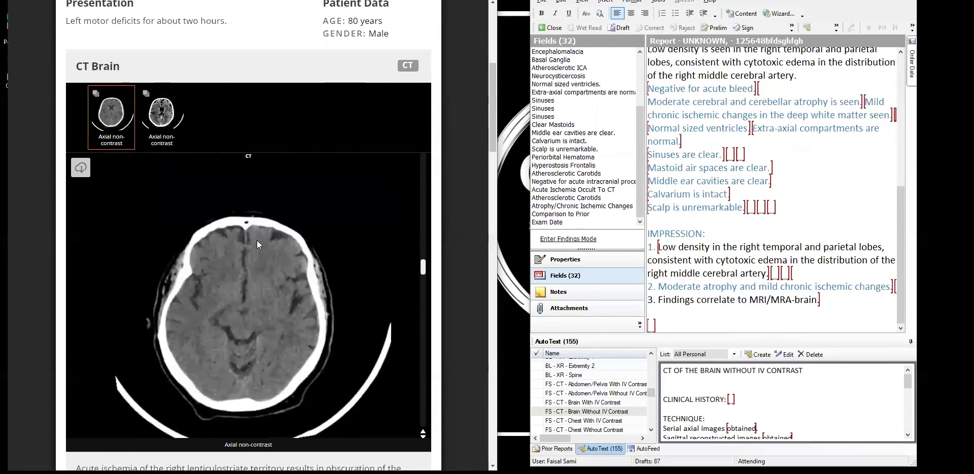
pyautogui.scroll(2, 257, 240)
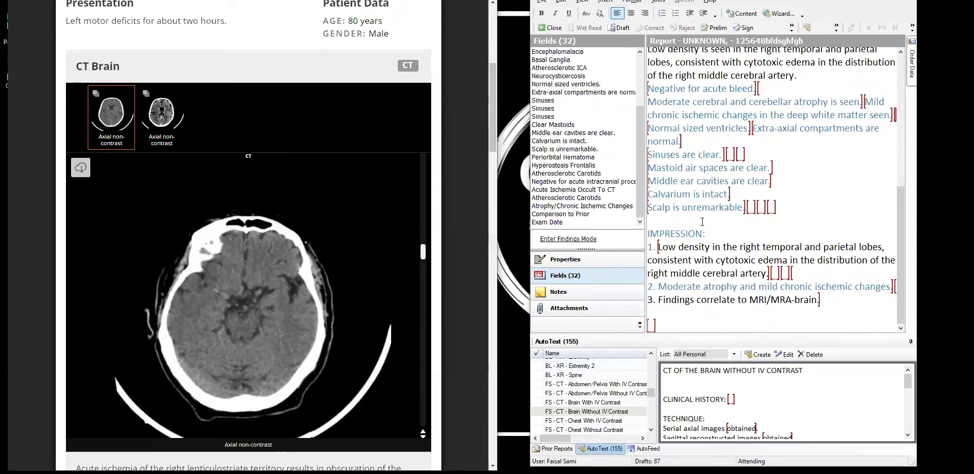
# - Widen the report window on both sides so that more of each report line fits
pyautogui.moveTo(521, 233); pyautogui.dragTo(509, 232)
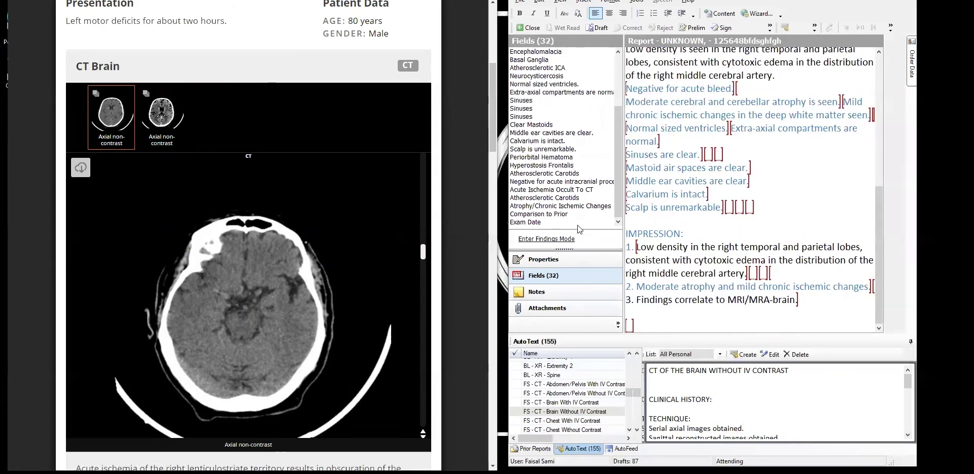
pyautogui.moveTo(919, 224); pyautogui.dragTo(938, 224)
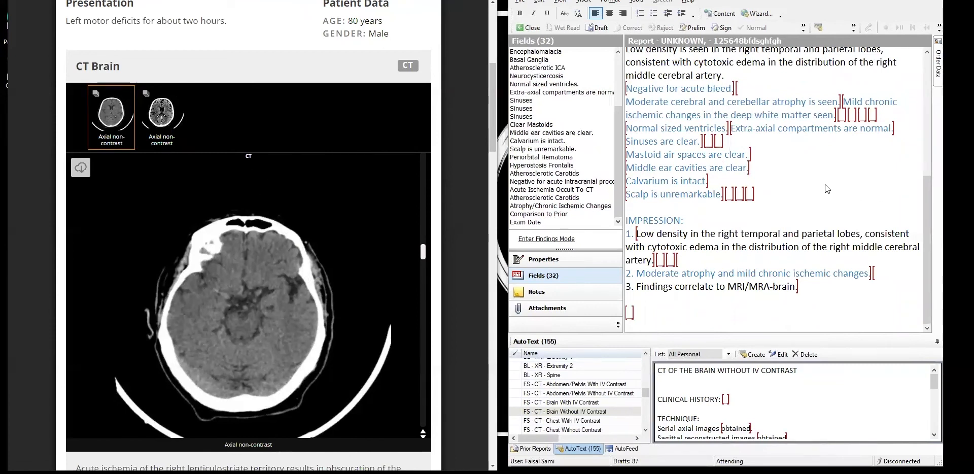
pyautogui.press('super+a')
pyautogui.press('super+a')
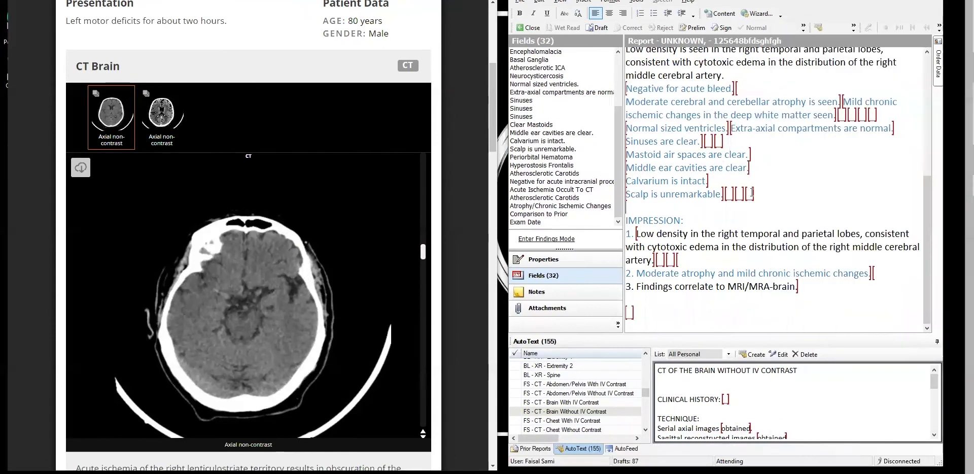
pyautogui.press('super+a')
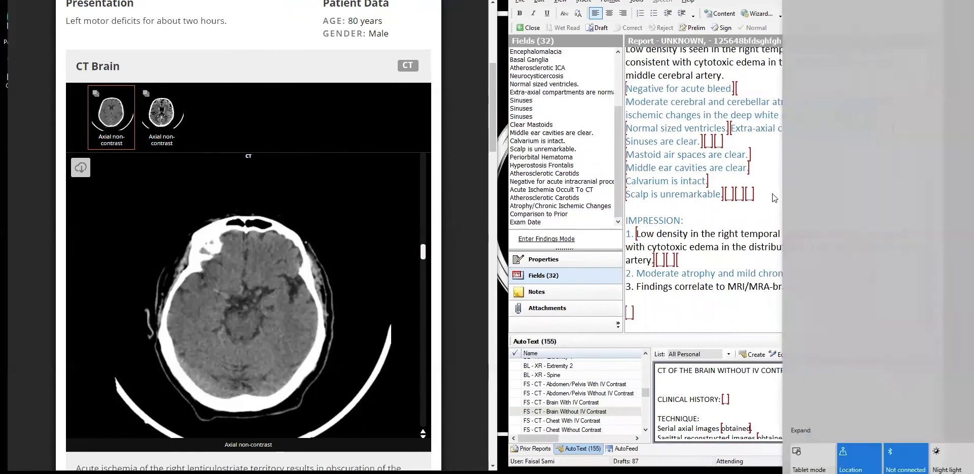
pyautogui.press('super+a')
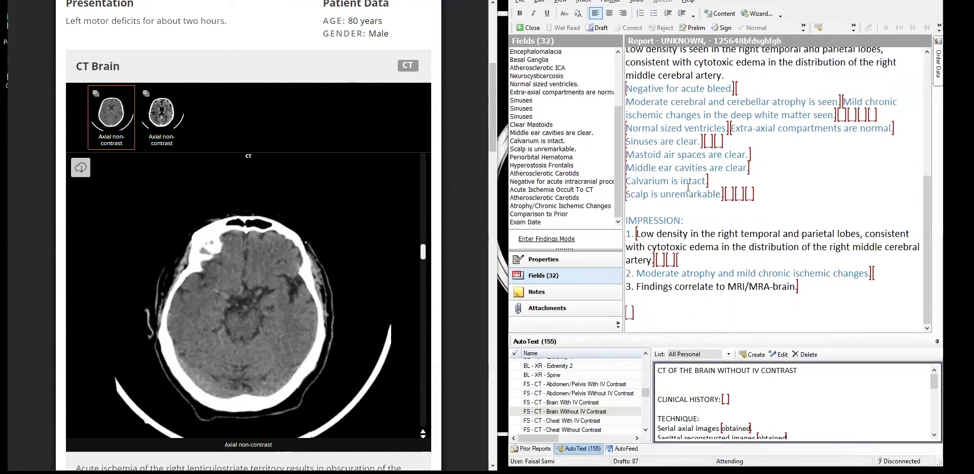
pyautogui.moveTo(771, 200); pyautogui.dragTo(681, 181)
pyautogui.rightClick(772, 199)
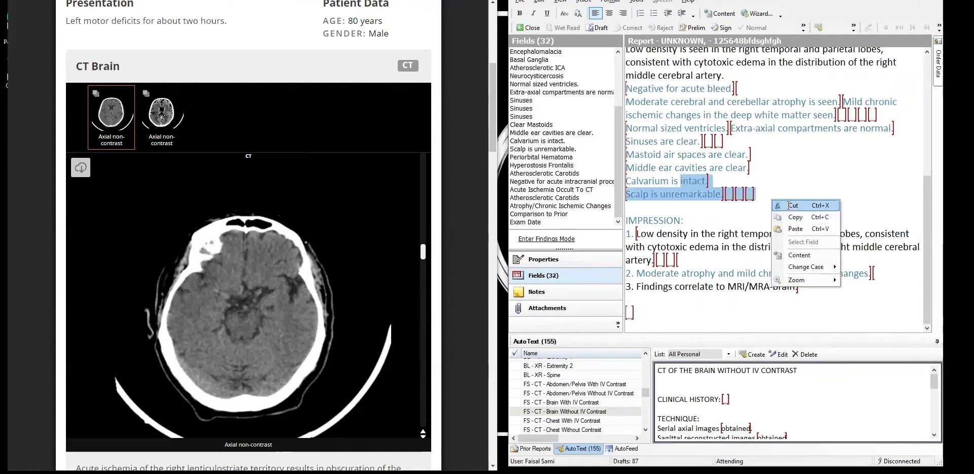
pyautogui.click(805, 217)
# - Clear the entire brain report and insert the AutoText template "FS - CT - Abdomen/Pelvis With IV Contrast"
pyautogui.click(538, 2)
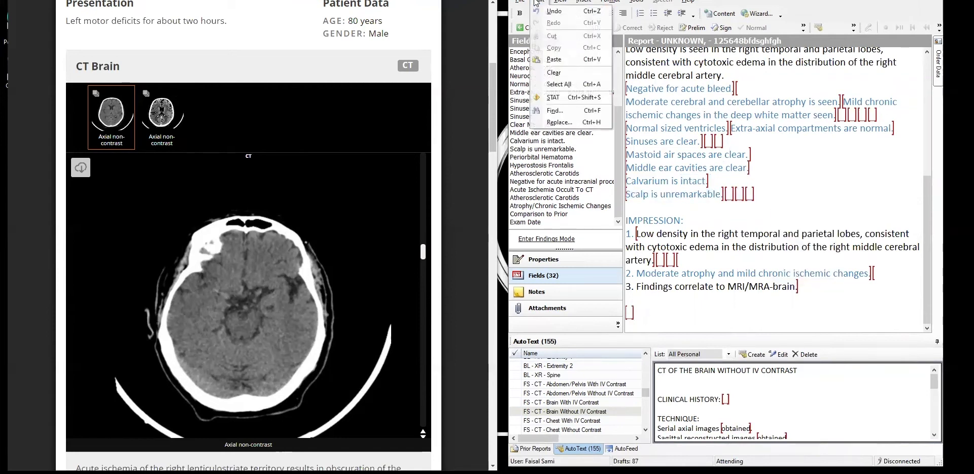
pyautogui.click(561, 86)
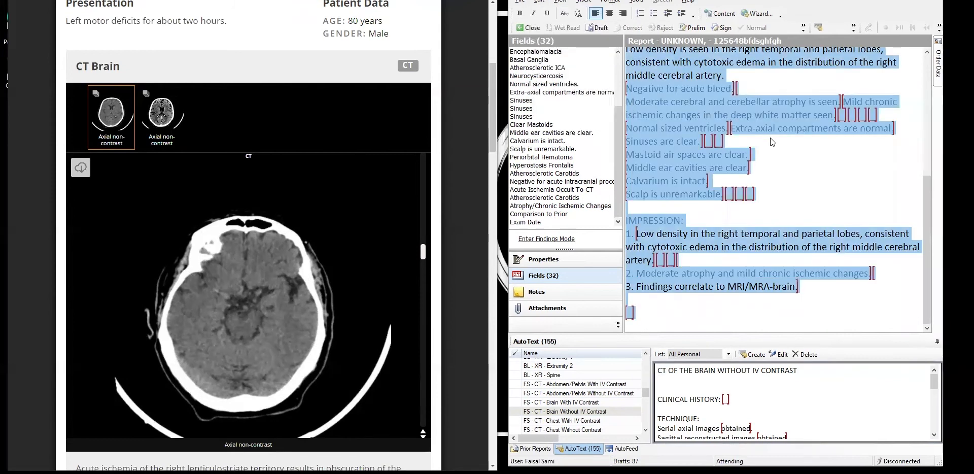
pyautogui.press('Delete')
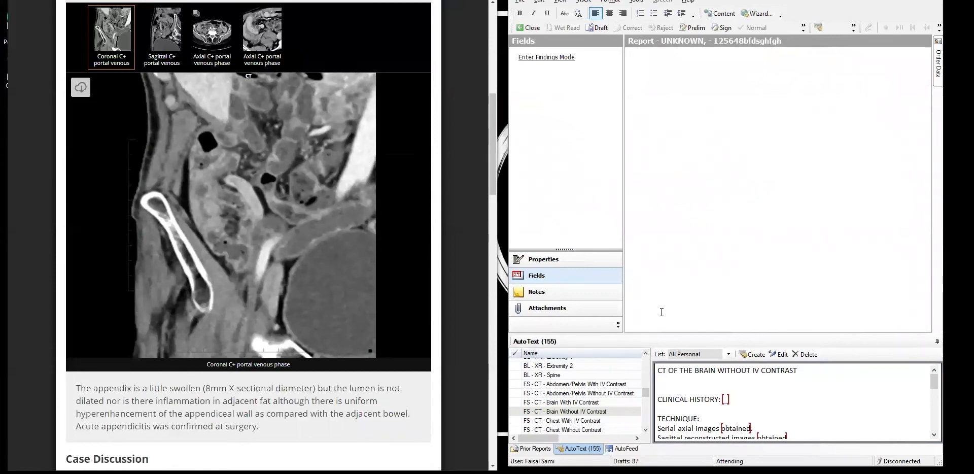
pyautogui.click(599, 384)
pyautogui.doubleClick(600, 385)
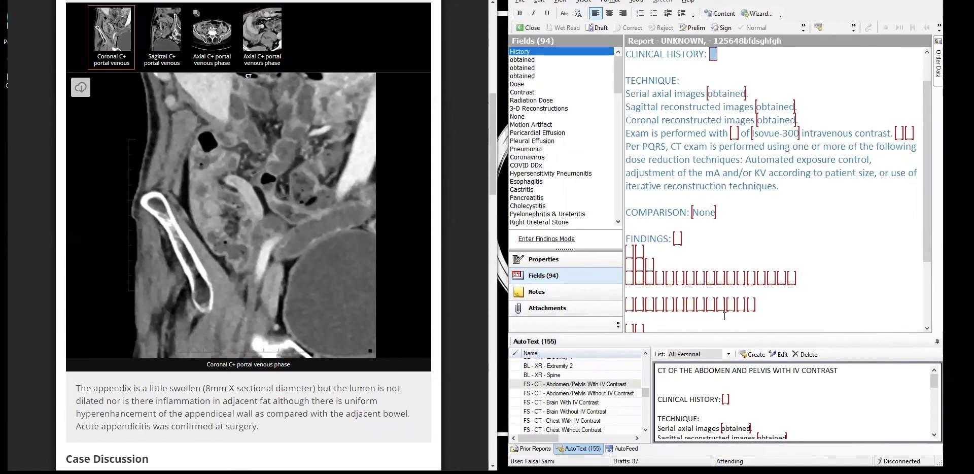
# - Fill the clinical history with "Pain for 12 hours in the right iliac fossa, with mild fever."
pyautogui.write('Pain')
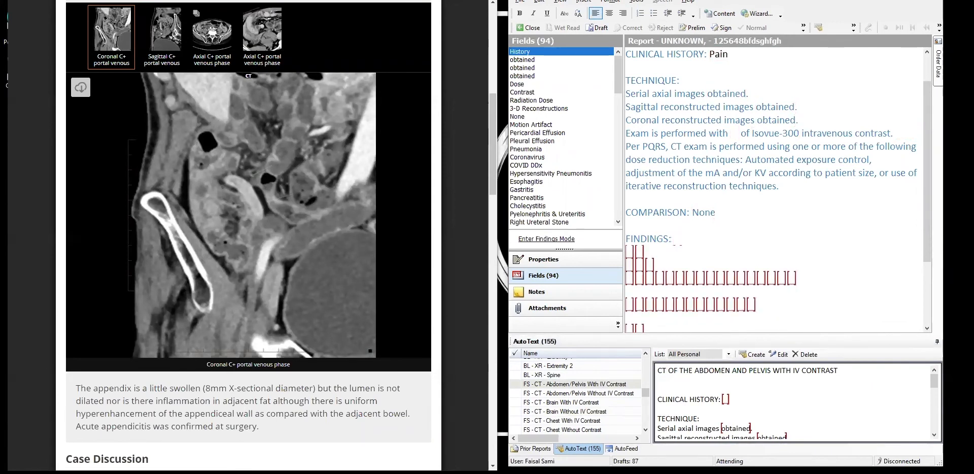
pyautogui.write(' for 12 hou')
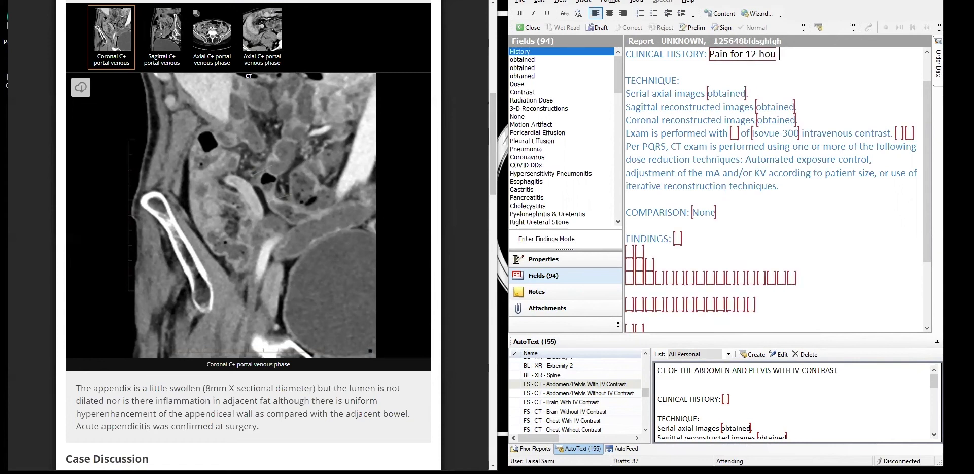
pyautogui.write('rs in the right i')
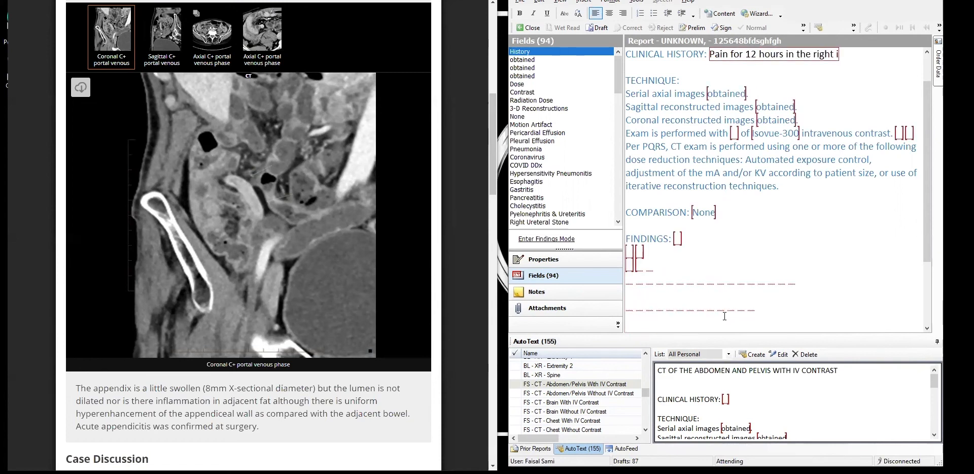
pyautogui.write('liac fossa')
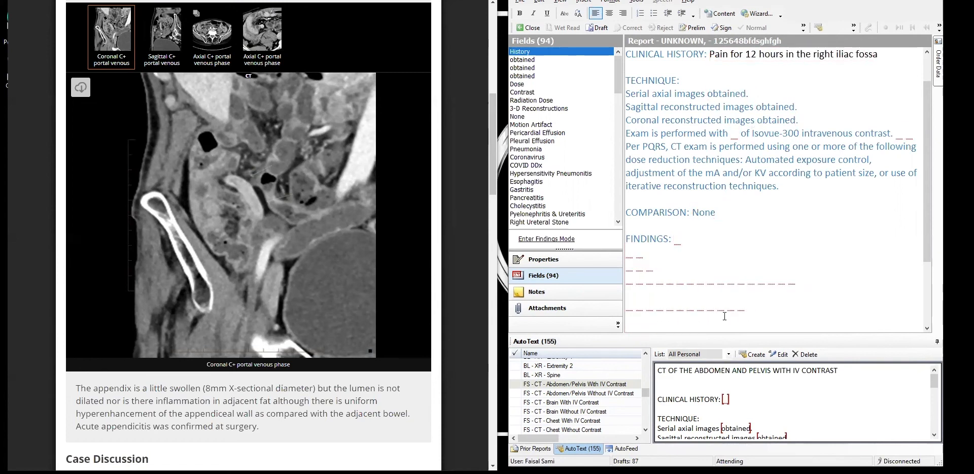
pyautogui.write(', with mild fever.,')
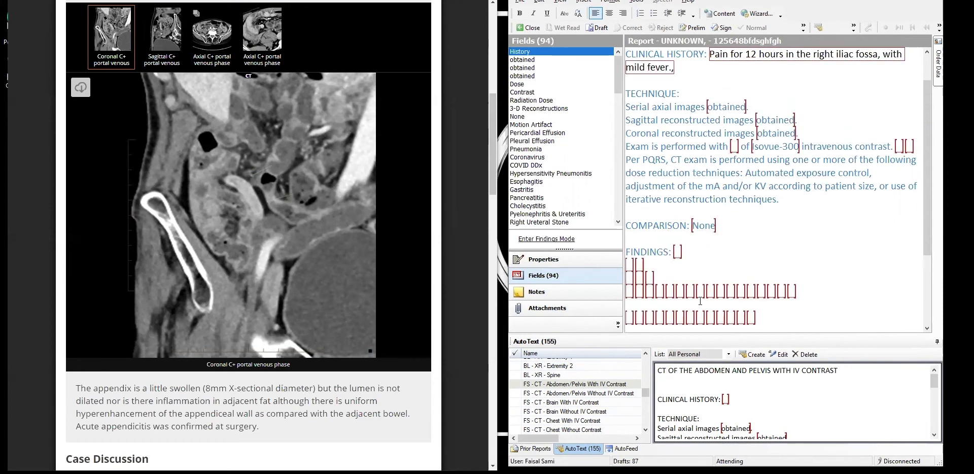
# - Write "There is hyperenhancement of the appendix with some thickening, suggesting early acute appendicitis" in the Pericardial Effusion field under the findings heading
pyautogui.click(632, 263)
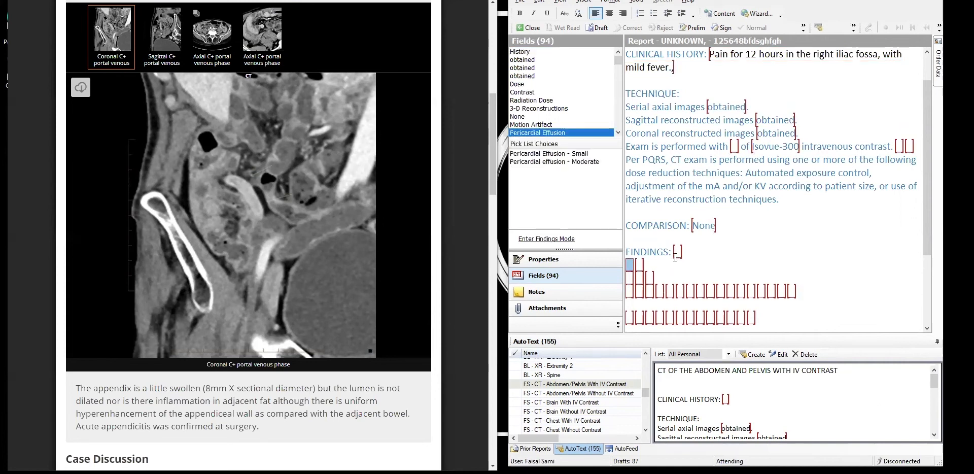
pyautogui.write('There is')
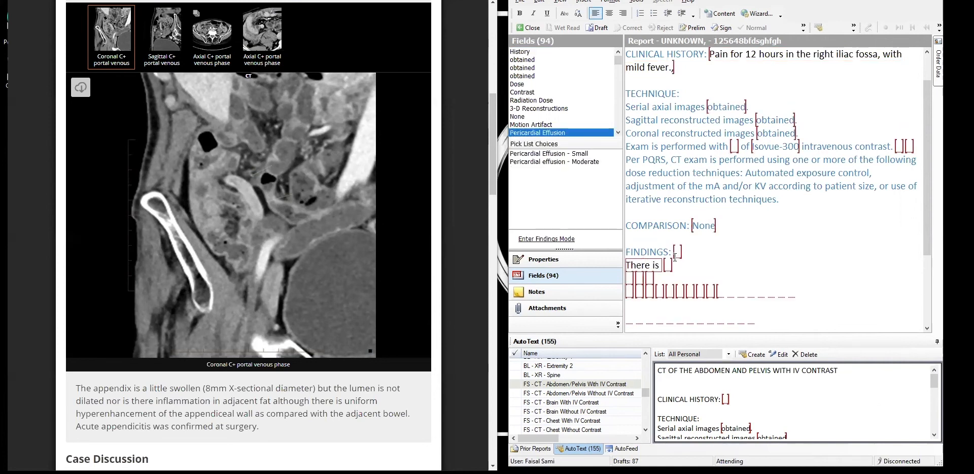
pyautogui.write(' hyperenh')
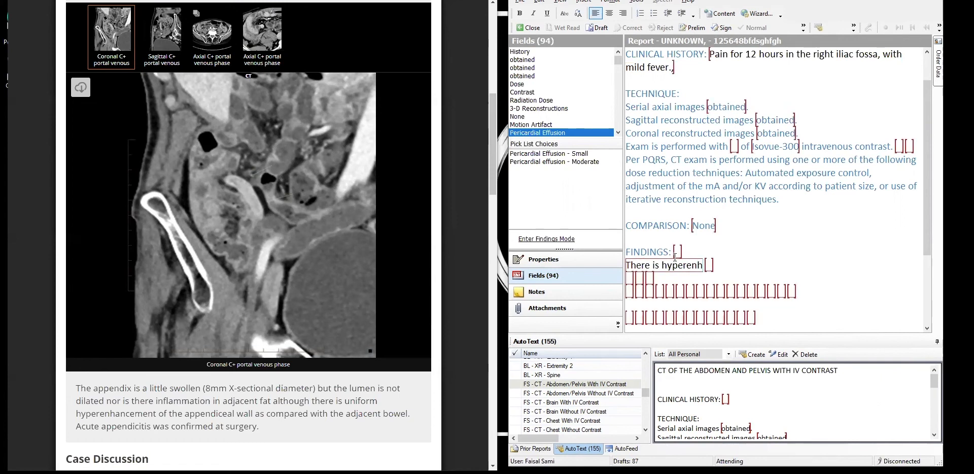
pyautogui.write('ancement')
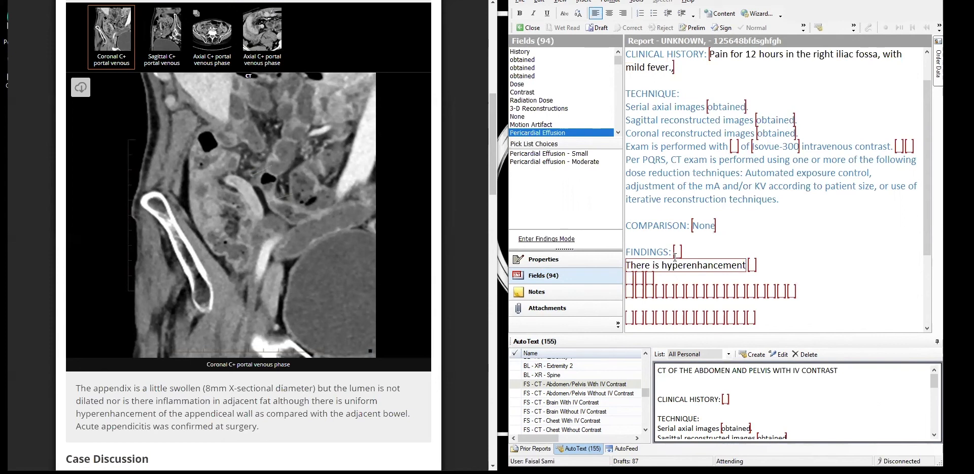
pyautogui.write(' of the app')
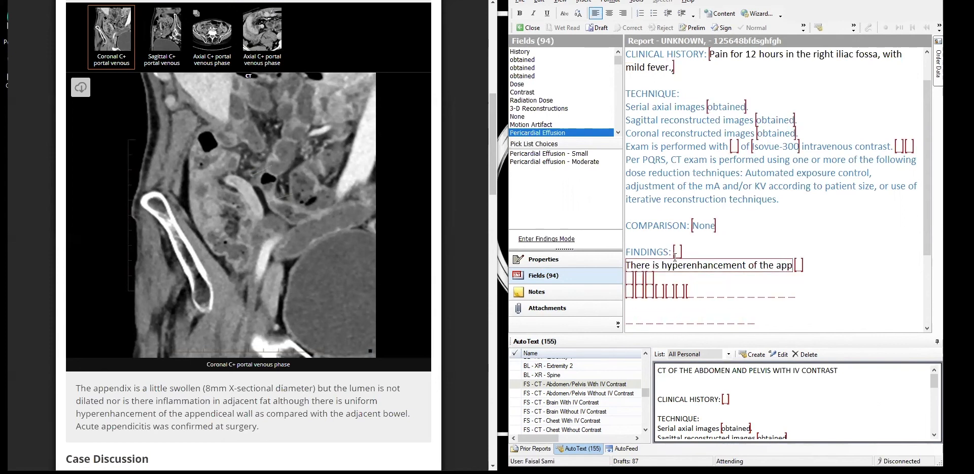
pyautogui.write('endix')
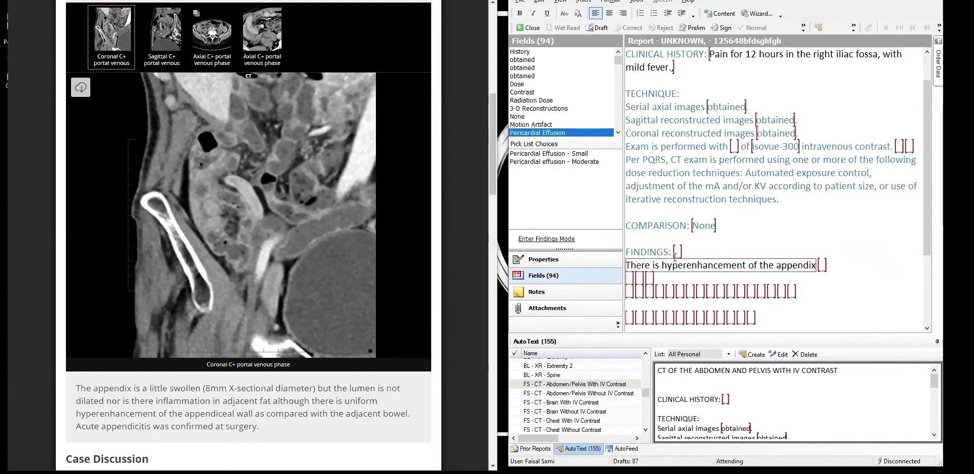
pyautogui.write(' with some thickening, suggesting early accut')
pyautogui.press('BackSpace')
pyautogui.write('ute')
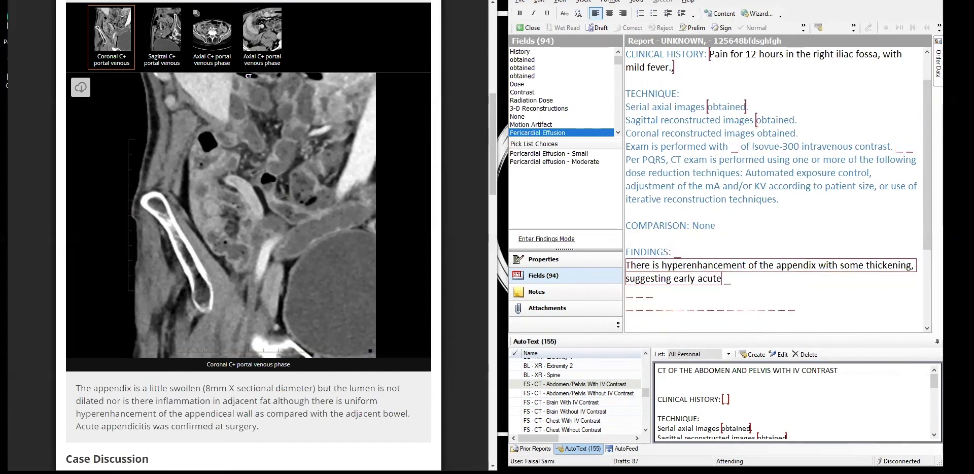
pyautogui.write(' appendiciti')
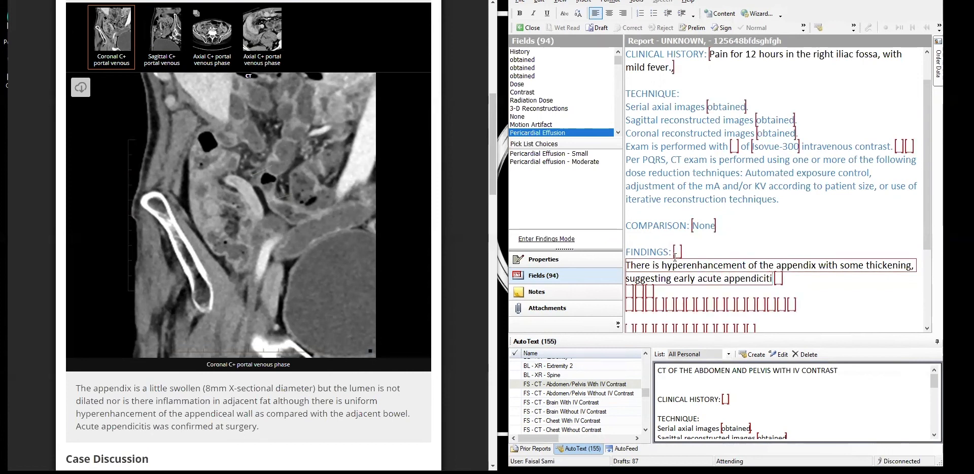
# - Finish the appendicitis sentence and add "Negative for perforation or abscess formation at this time." after it
pyautogui.write('s. Negat')
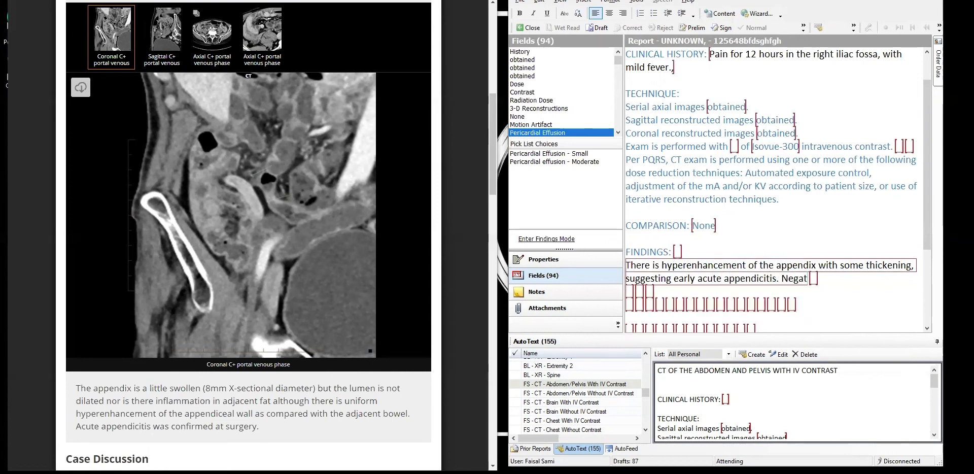
pyautogui.write('ive for perfor')
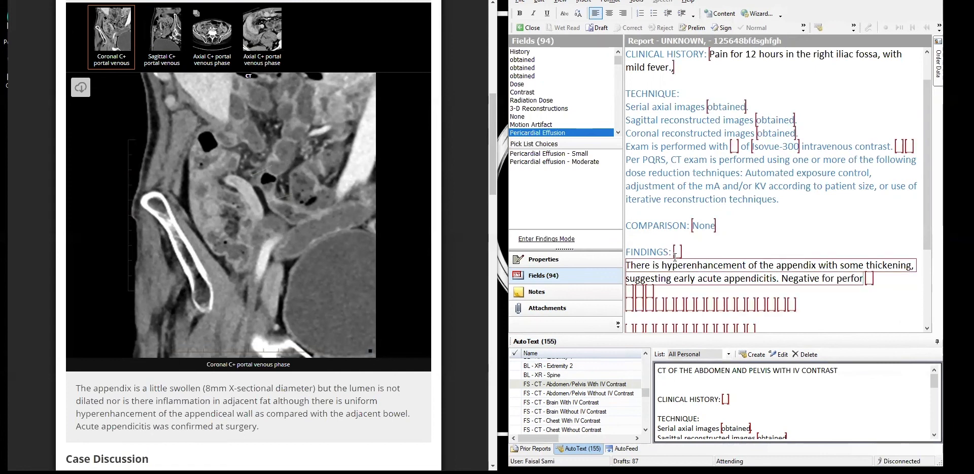
pyautogui.write('ation or a')
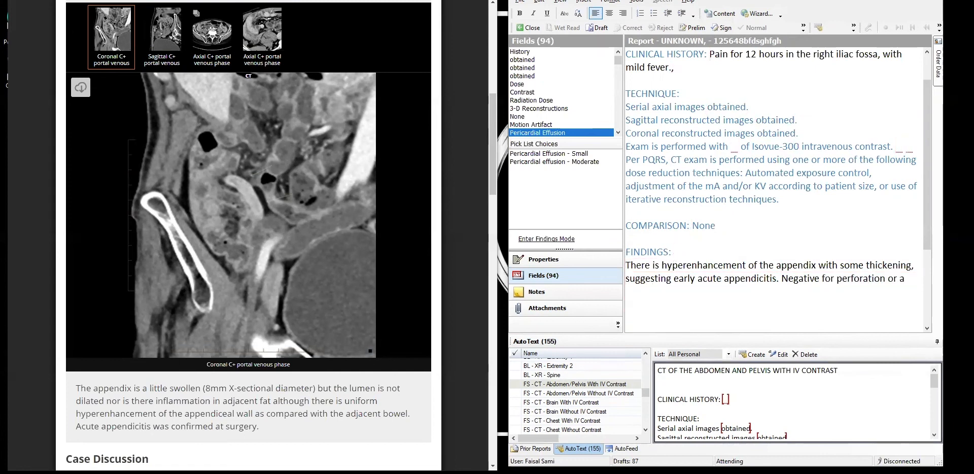
pyautogui.write('bscess formati')
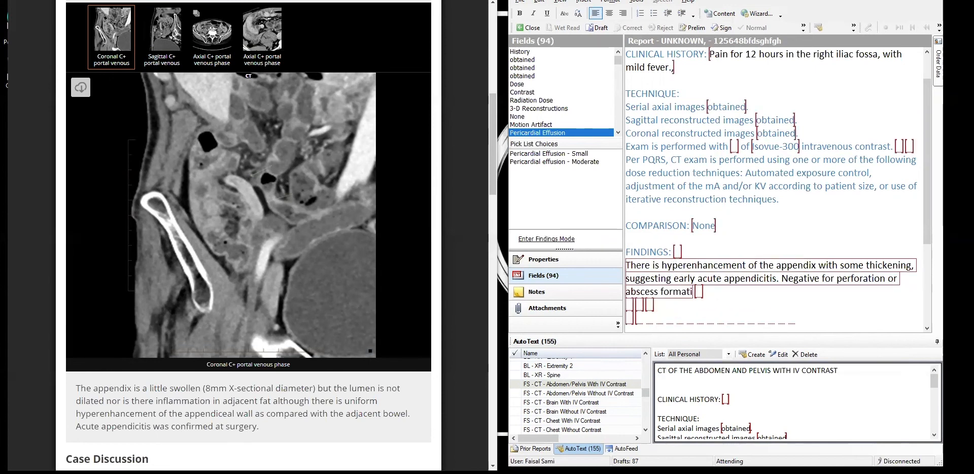
pyautogui.write('on at this time.')
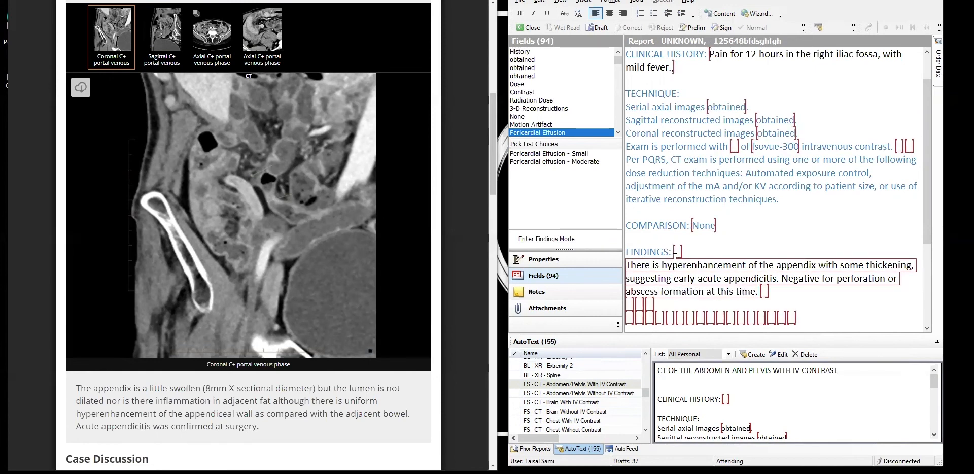
# - Fill the Negative Findings field under the findings heading with its "Negative Findings" pick list choice
pyautogui.scroll(-3, 723, 271)
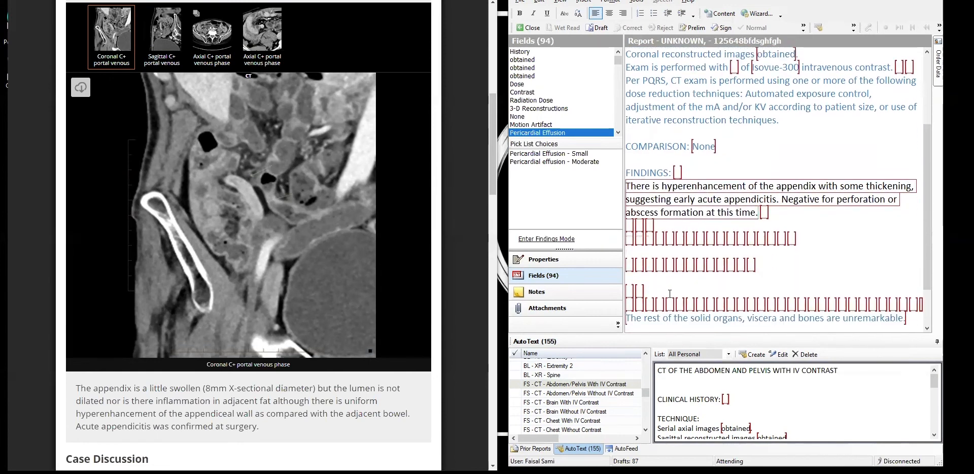
pyautogui.click(632, 291)
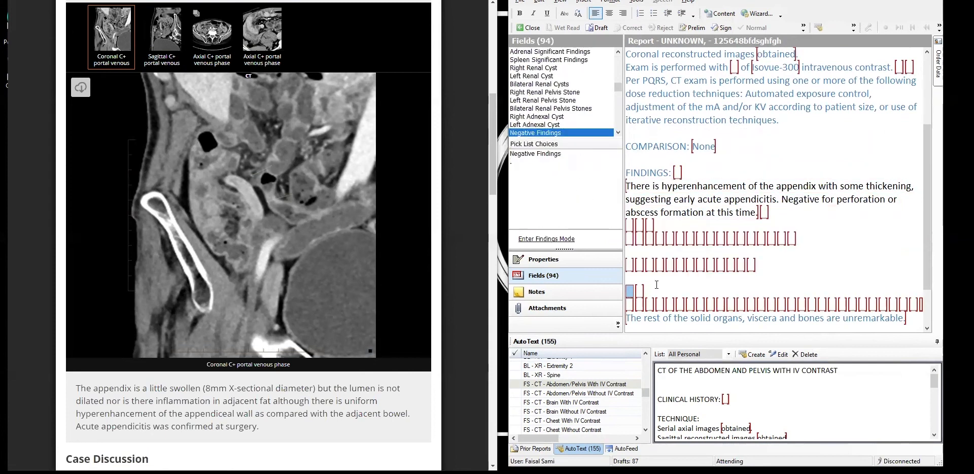
pyautogui.doubleClick(549, 154)
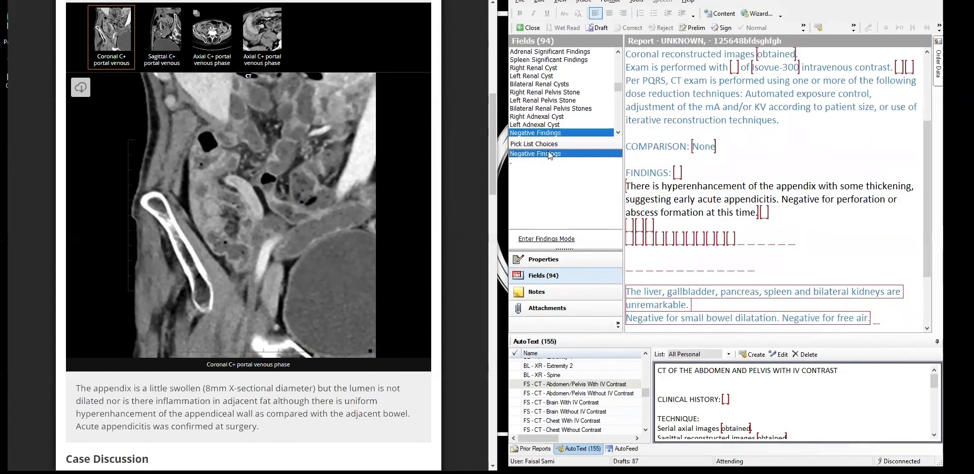
# - Delete the unused empty fields and blank lines above and below the negative findings text
pyautogui.moveTo(672, 274); pyautogui.dragTo(606, 227)
pyautogui.press('Delete')
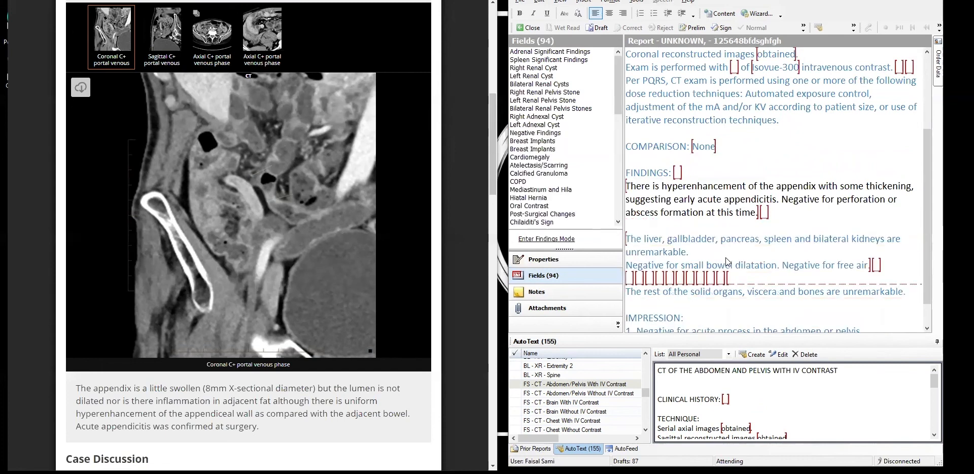
pyautogui.press('BackSpace')
pyautogui.moveTo(885, 260); pyautogui.dragTo(898, 262)
pyautogui.press('Delete')
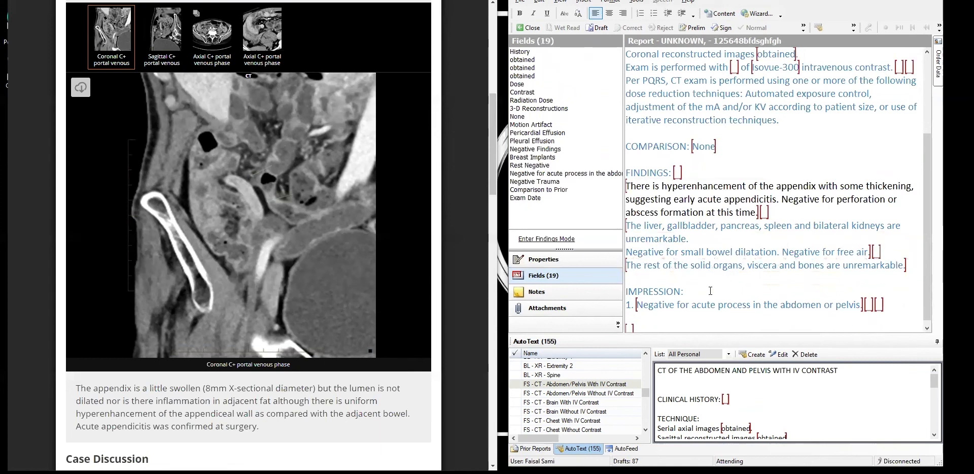
# - Replace the first impression item with "Early appendicitis. Negative for perforation or abscess formation at this time."
pyautogui.press('Tab')
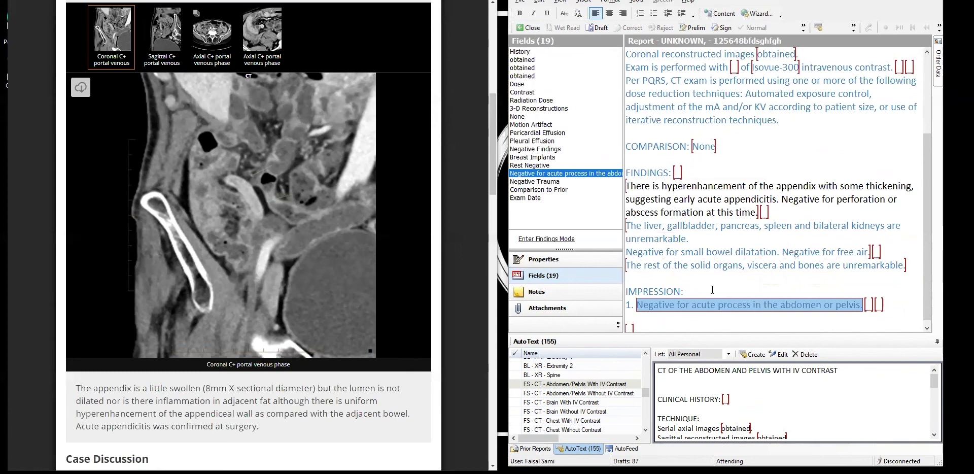
pyautogui.write('Early appendicitis. Negative for perforatio')
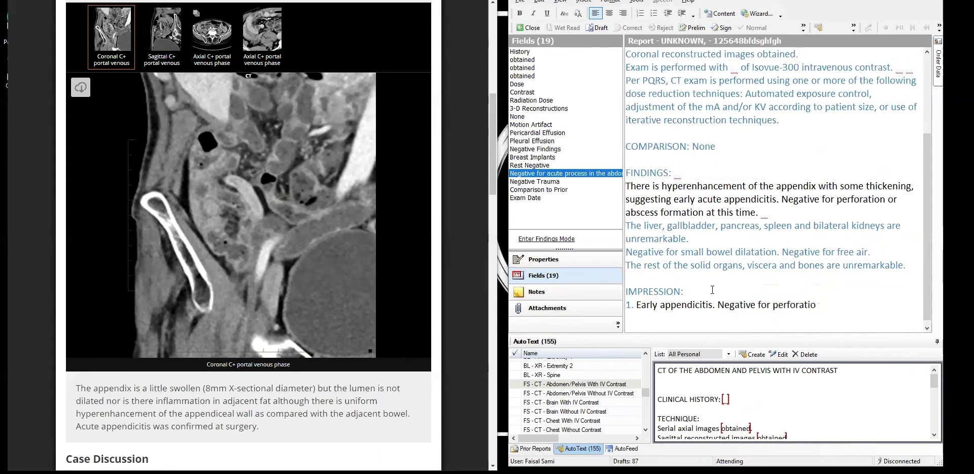
pyautogui.write('n or abscess')
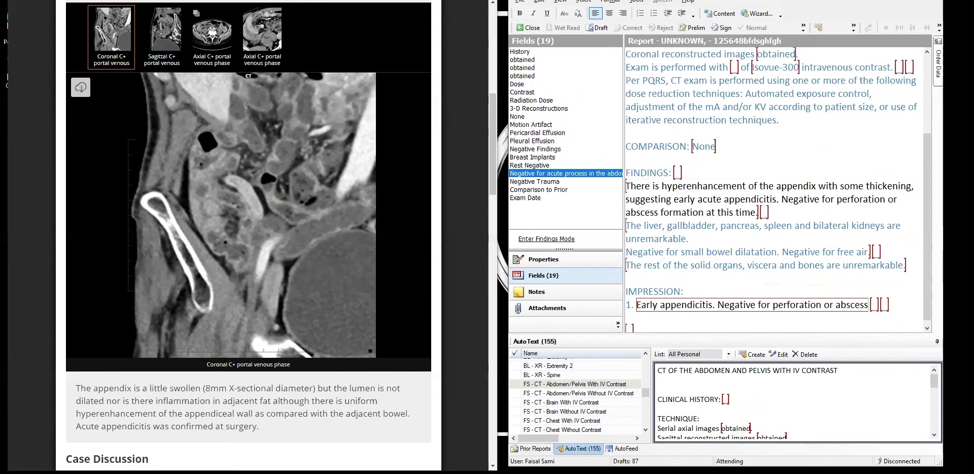
pyautogui.write(' formatio')
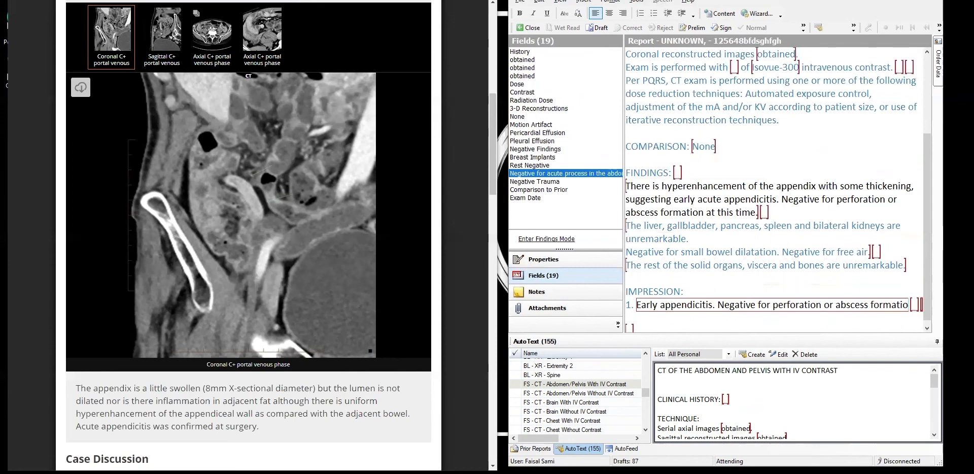
pyautogui.write('n at this time.')
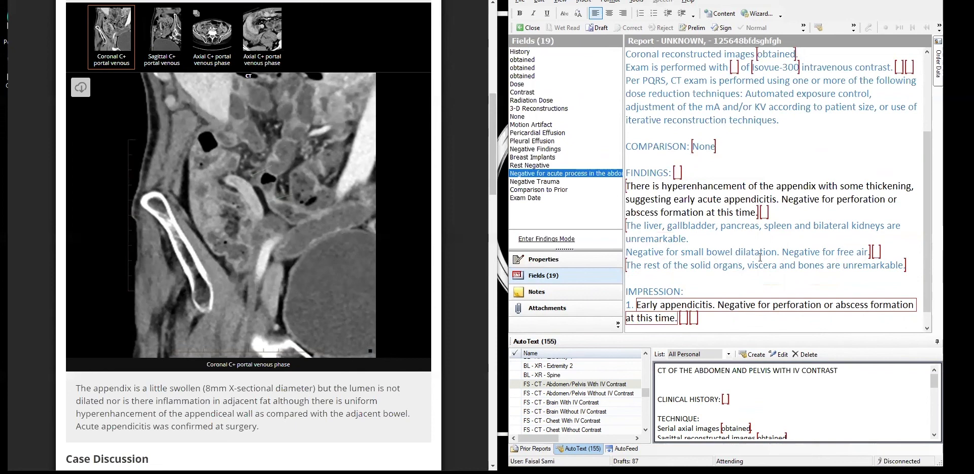
# - Set the contrast dose in the technique section to 100 mL and the contrast agent to Omnipaque-350
pyautogui.scroll(1, 761, 254)
pyautogui.click(792, 206)
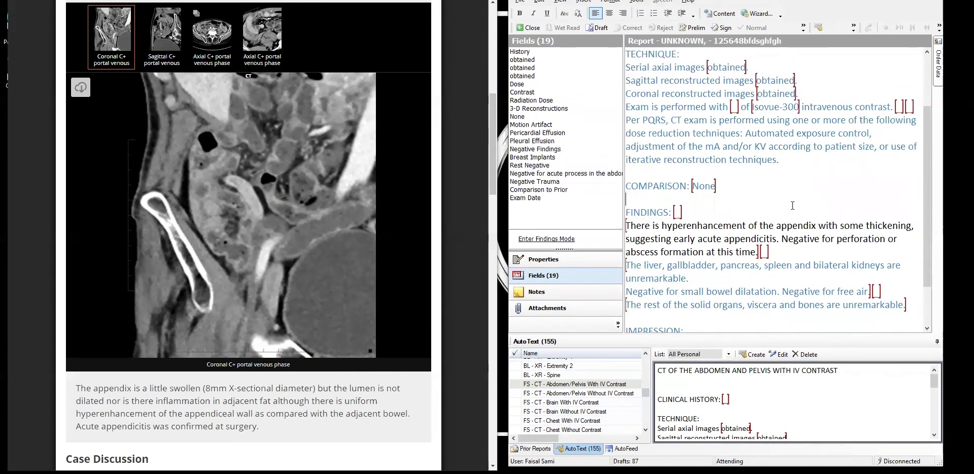
pyautogui.scroll(2, 778, 186)
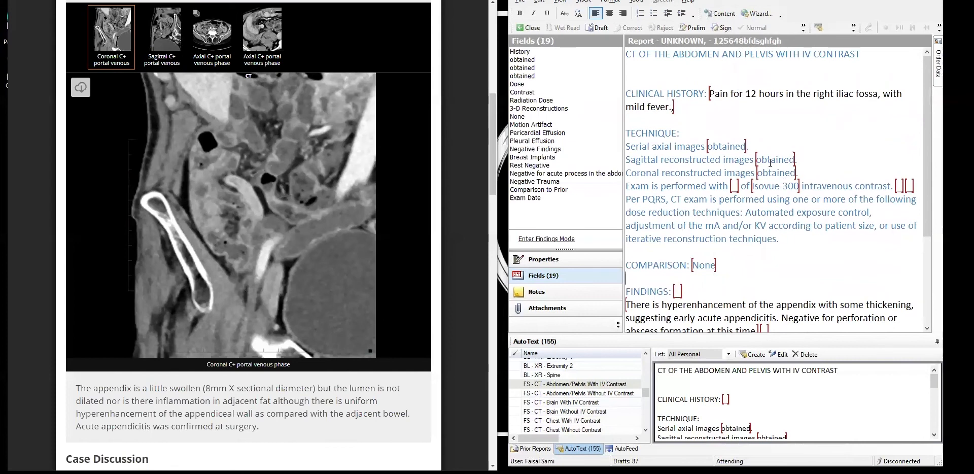
pyautogui.click(734, 185)
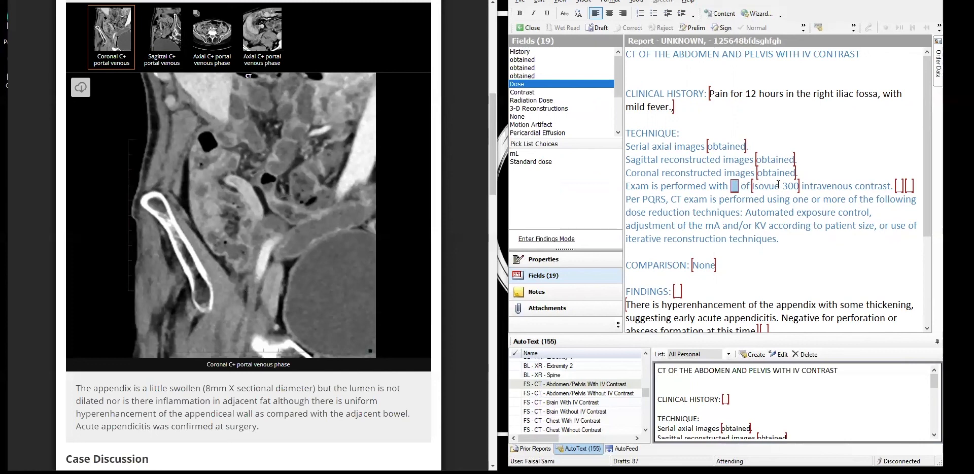
pyautogui.write('100 M')
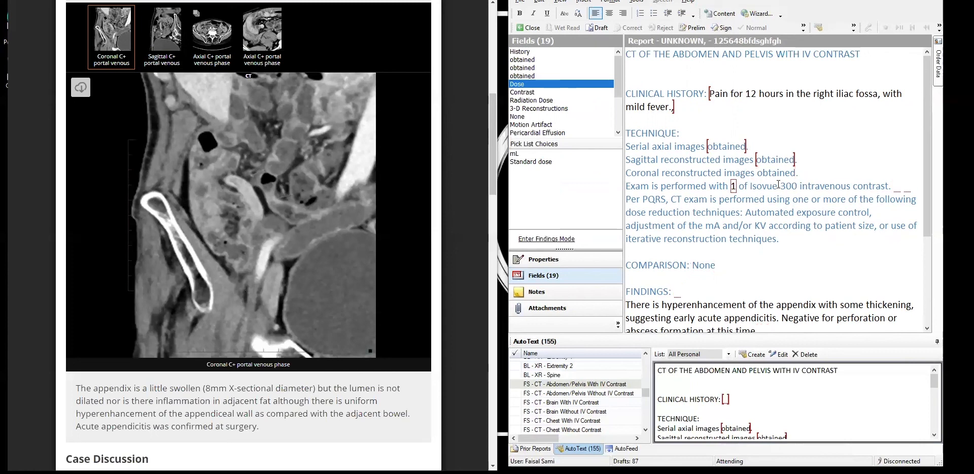
pyautogui.write('L')
pyautogui.press('BackSpace')
pyautogui.press('BackSpace')
pyautogui.write('mL')
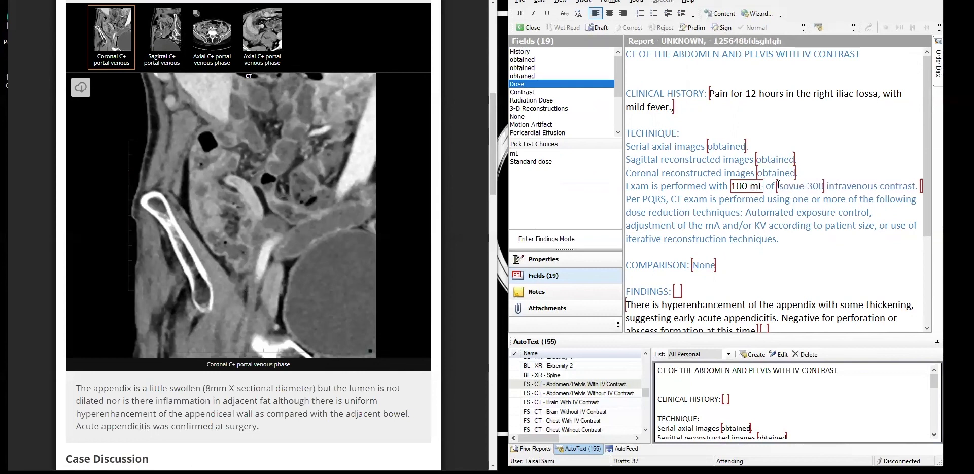
pyautogui.press('Tab')
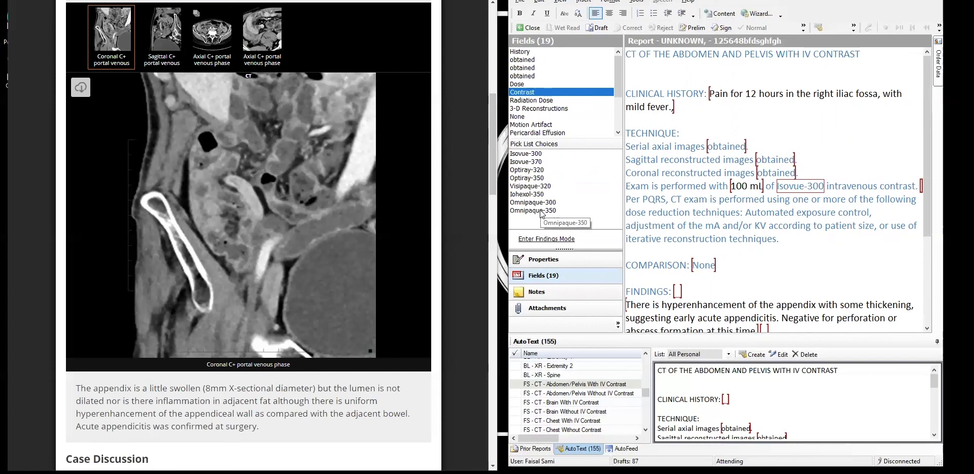
pyautogui.click(613, 209)
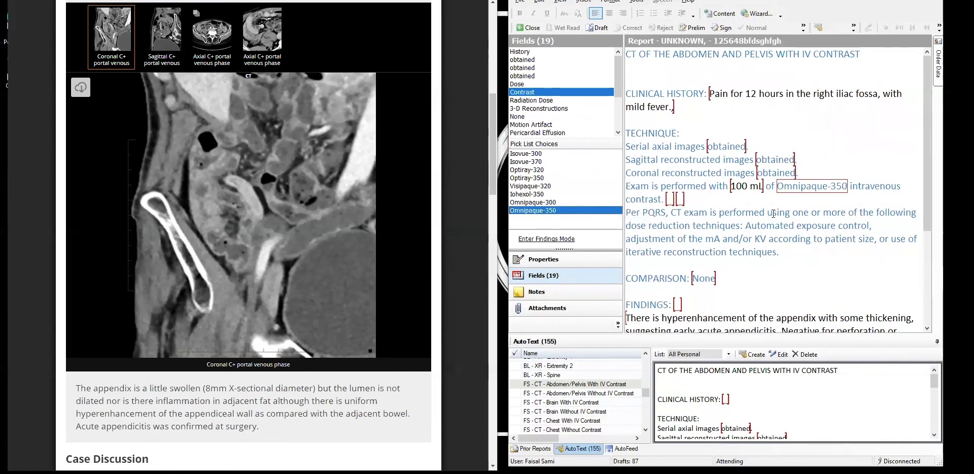
# - Examine the appendix on the case's sagittal and two axial portal venous phase CT images
pyautogui.scroll(-4, 784, 204)
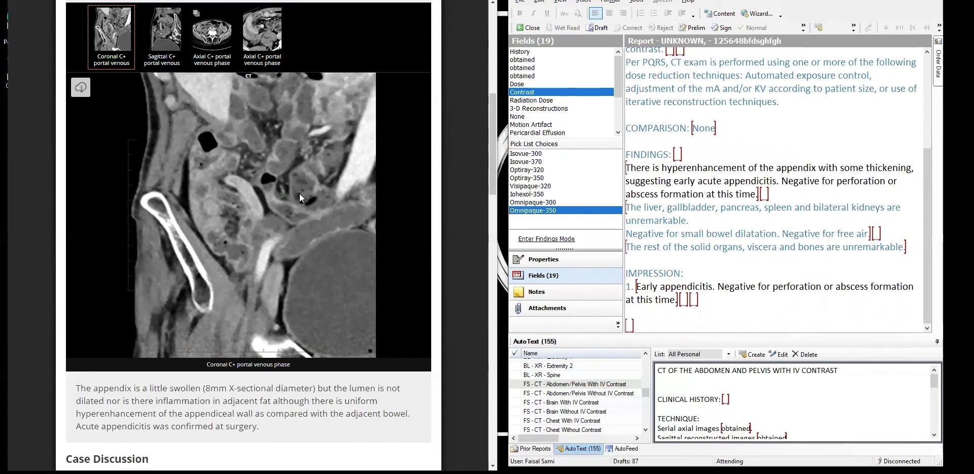
pyautogui.click(181, 50)
pyautogui.scroll(-1, 252, 199)
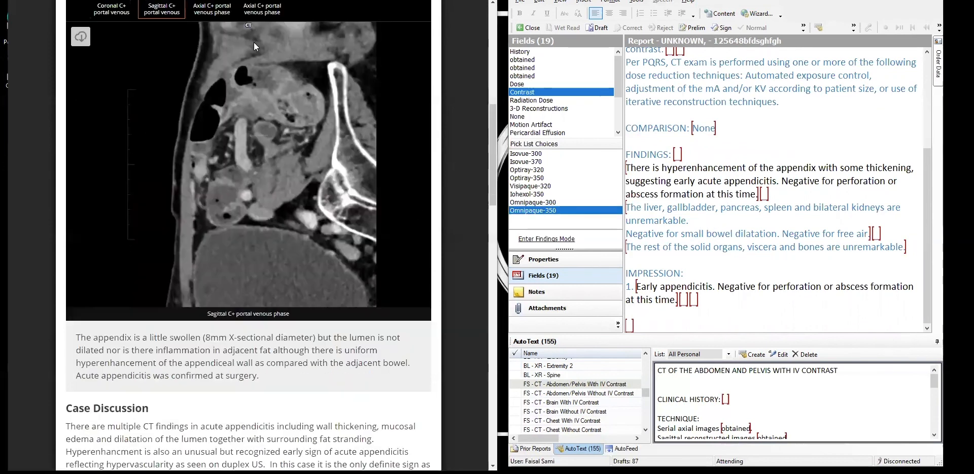
pyautogui.scroll(2, 226, 95)
pyautogui.click(213, 76)
pyautogui.click(265, 77)
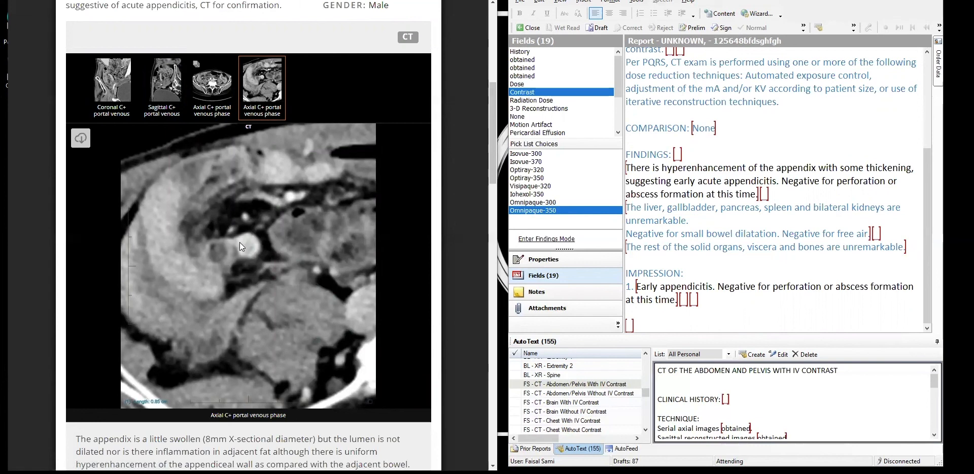
# - Insert the "Findings Discussed" pick list statement below the impression and enter the doctor's full name after "Dr"
pyautogui.click(628, 325)
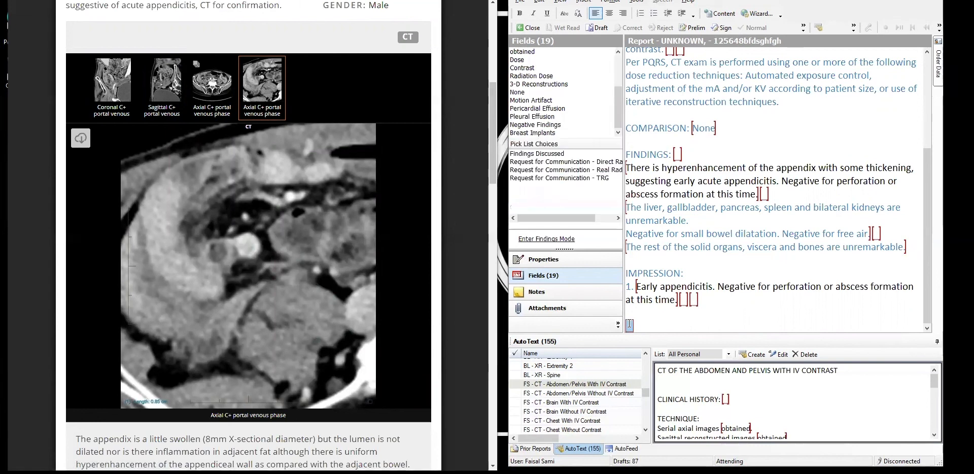
pyautogui.doubleClick(542, 154)
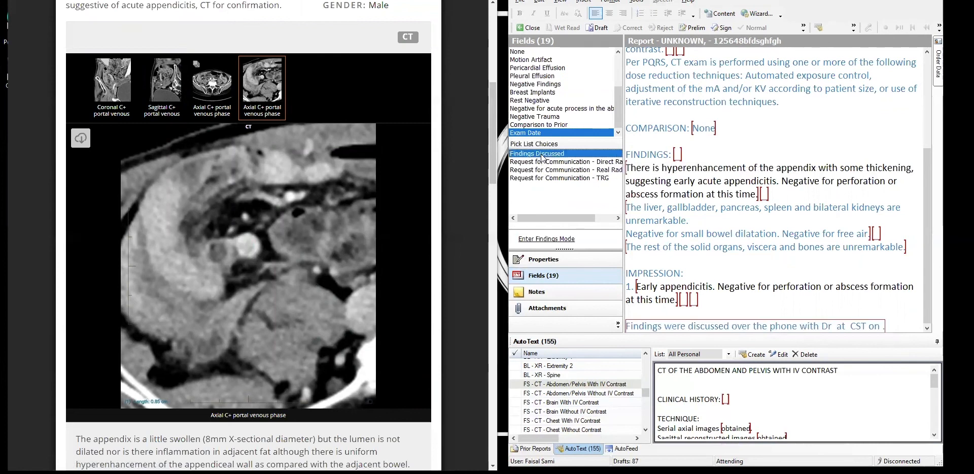
pyautogui.click(722, 307)
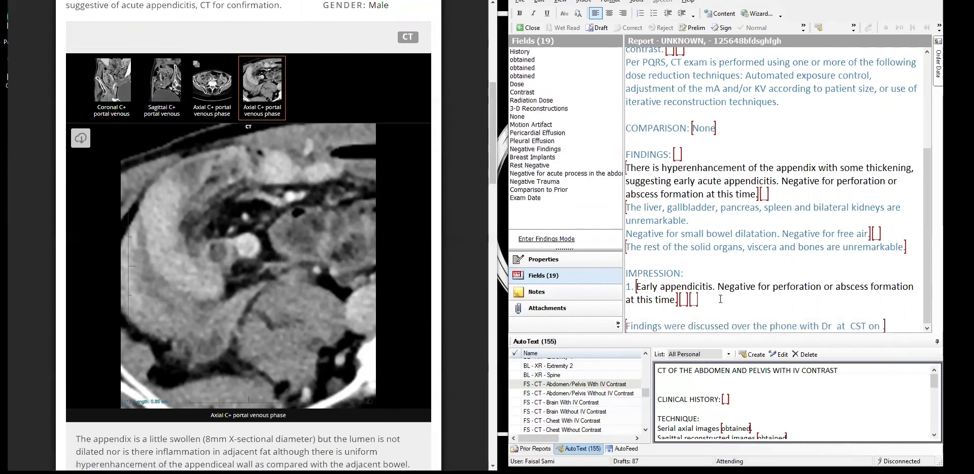
pyautogui.click(803, 327)
pyautogui.write('. John Smith')
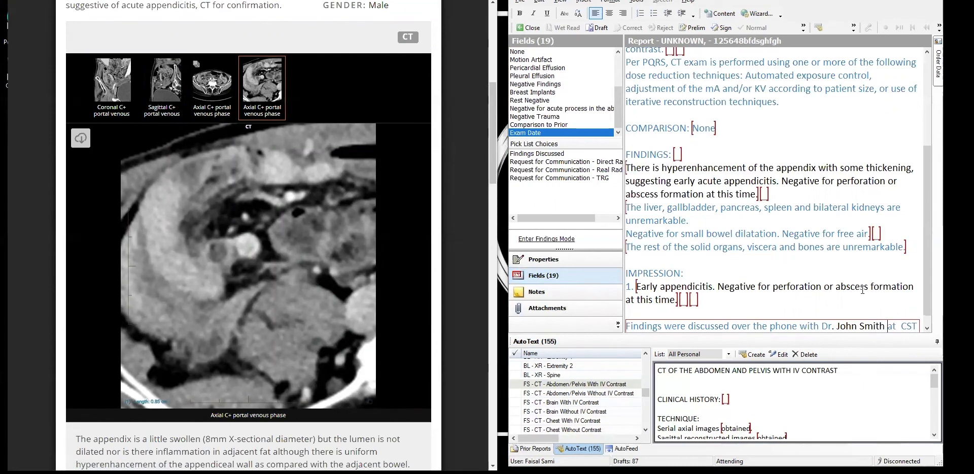
# - Complete the findings discussion statement with the time 2:05pm CST and the date 11/05/2020
pyautogui.write('2;')
pyautogui.write('05')
pyautogui.press('BackSpace')
pyautogui.press('BackSpace')
pyautogui.press('BackSpace')
pyautogui.write(':05pm CST on ')
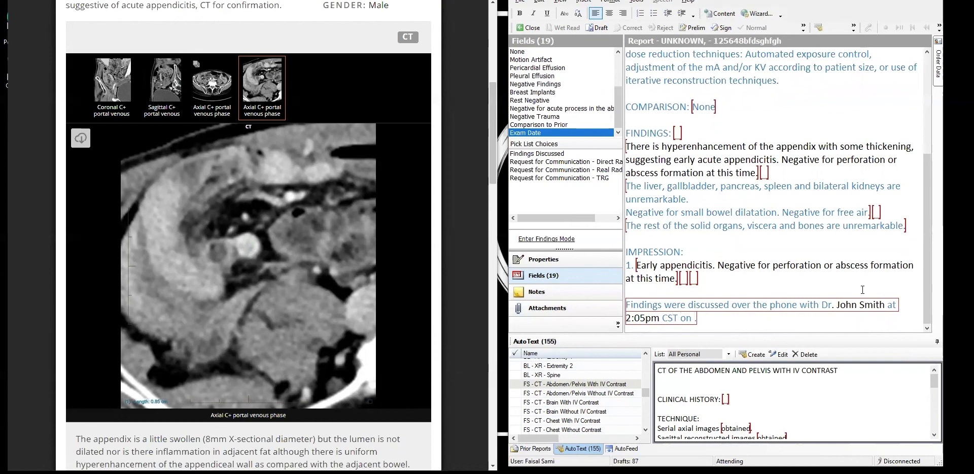
pyautogui.write('11/05/2020')
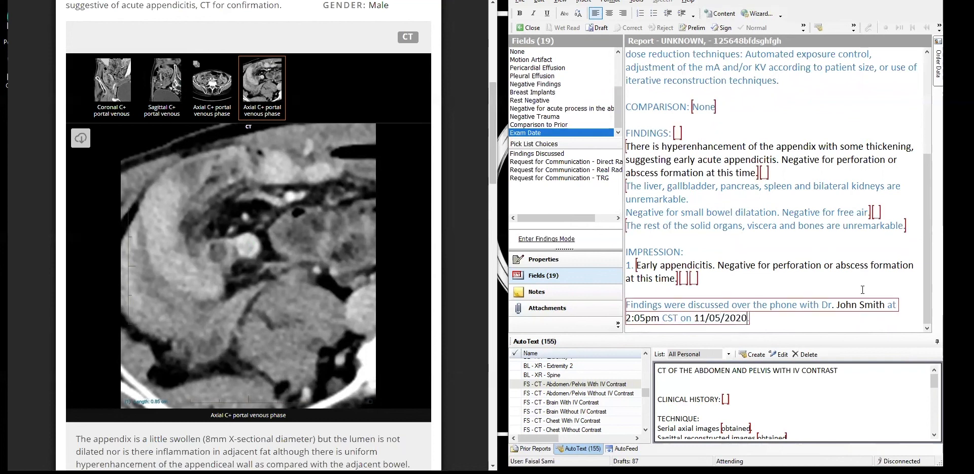